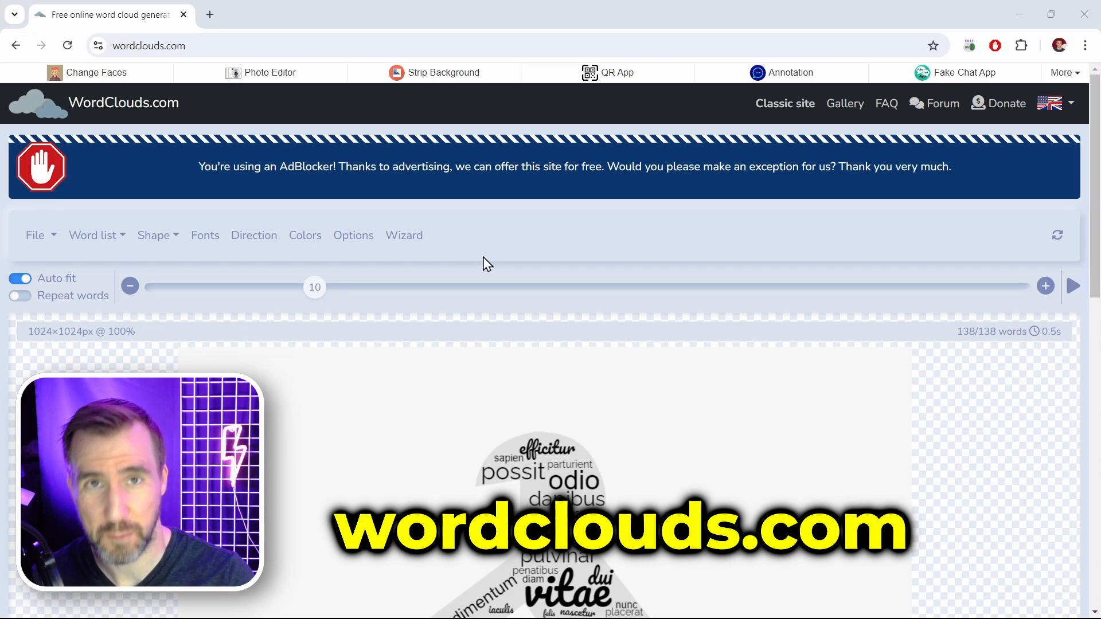
# Search the shape icons for "square" and apply the solid square as the word cloud's shape
pyautogui.scroll(-4, 817, 288)
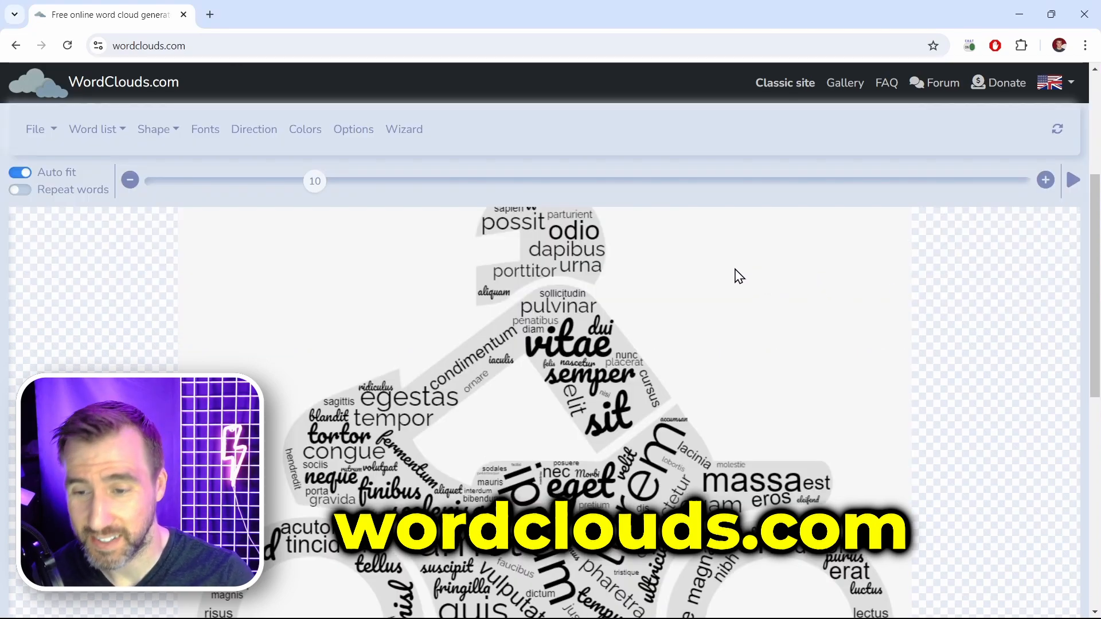
pyautogui.click(172, 130)
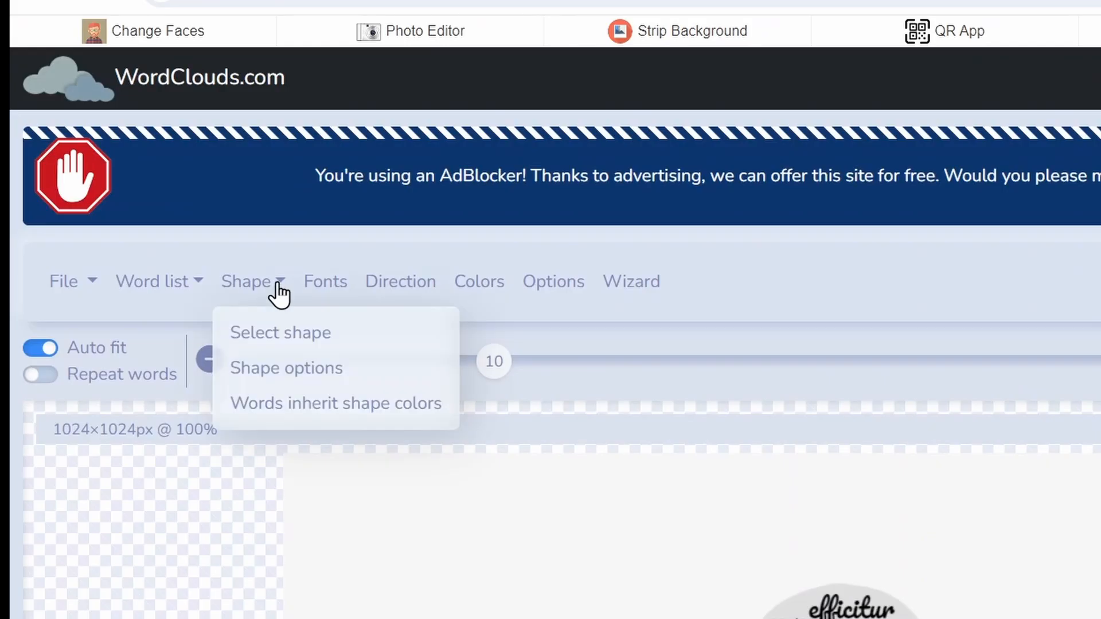
pyautogui.click(278, 335)
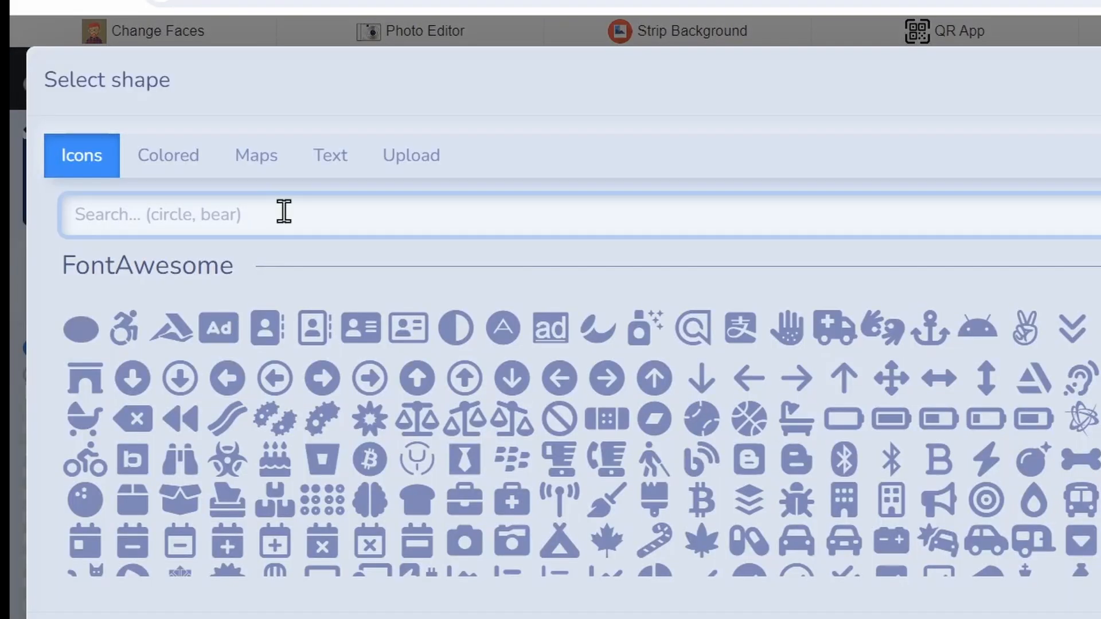
pyautogui.write('square')
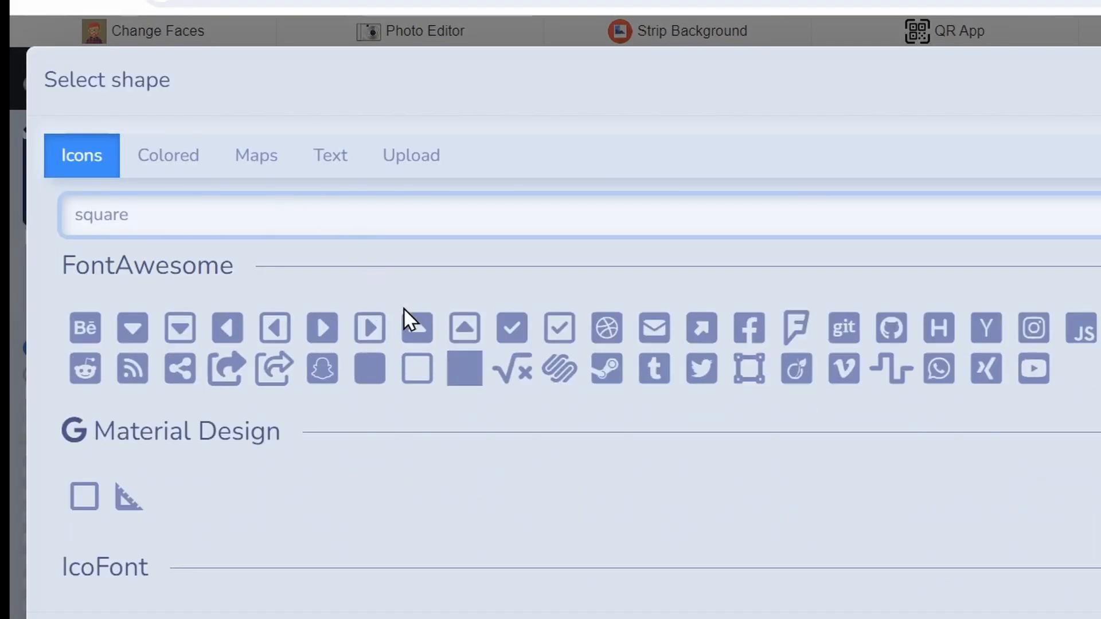
pyautogui.click(469, 375)
pyautogui.scroll(-5, 700, 258)
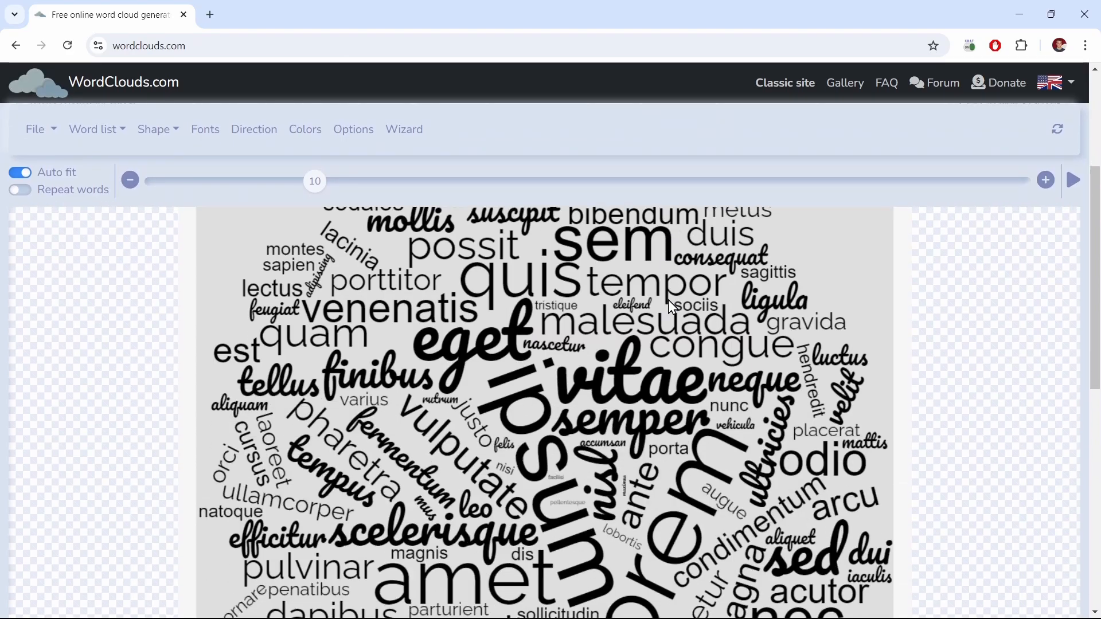
pyautogui.scroll(1, 688, 310)
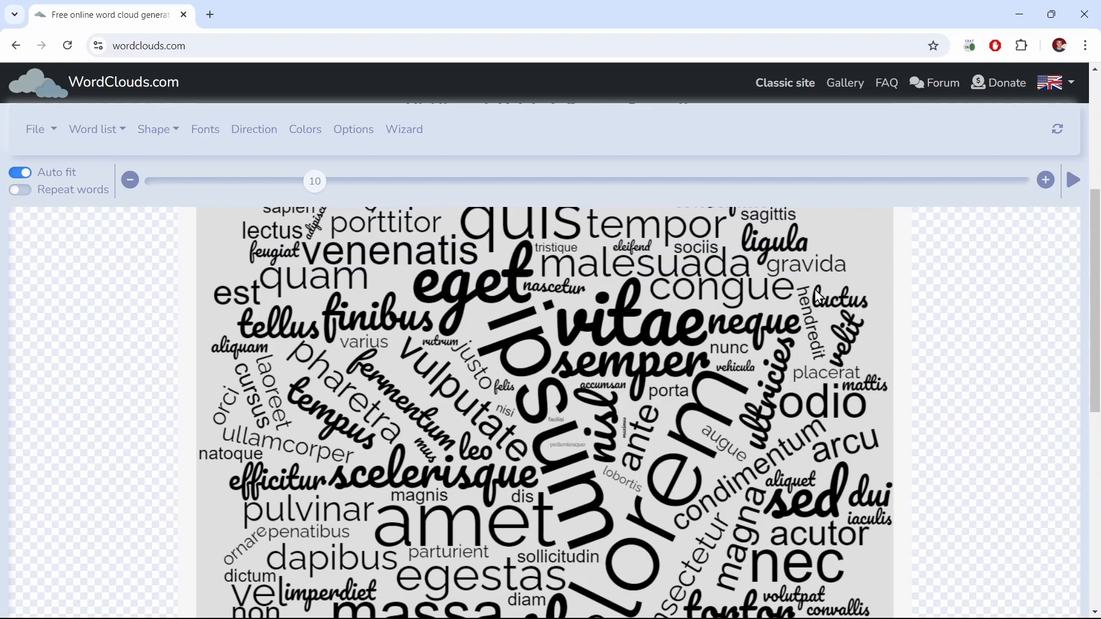
pyautogui.scroll(3, 707, 310)
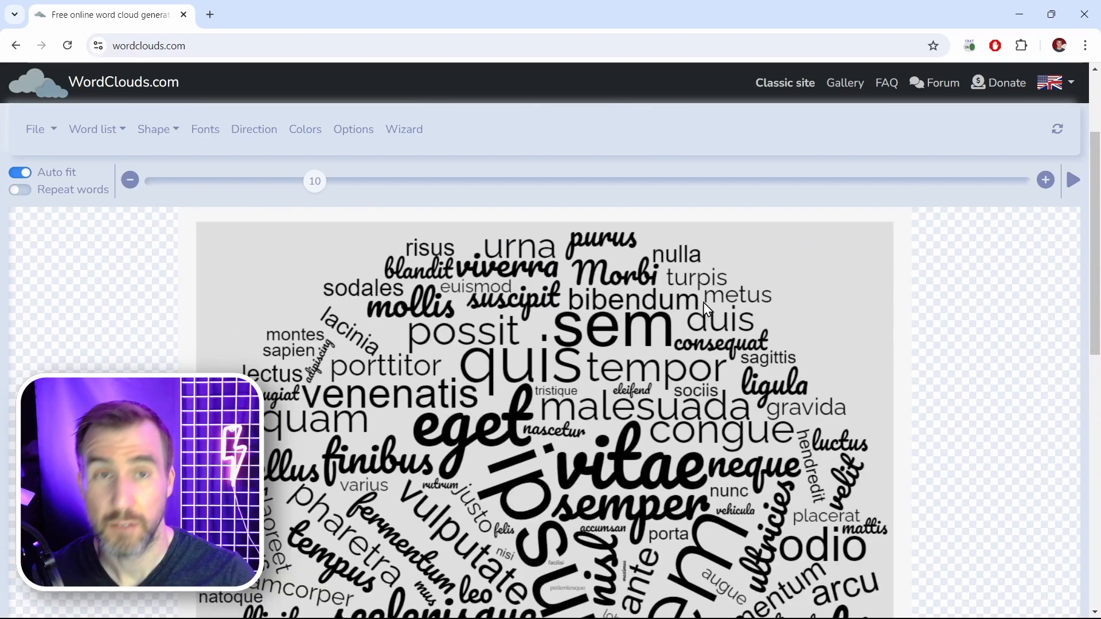
# Try the coral and dark grey theme for the word colors and open its second color for editing
pyautogui.click(317, 133)
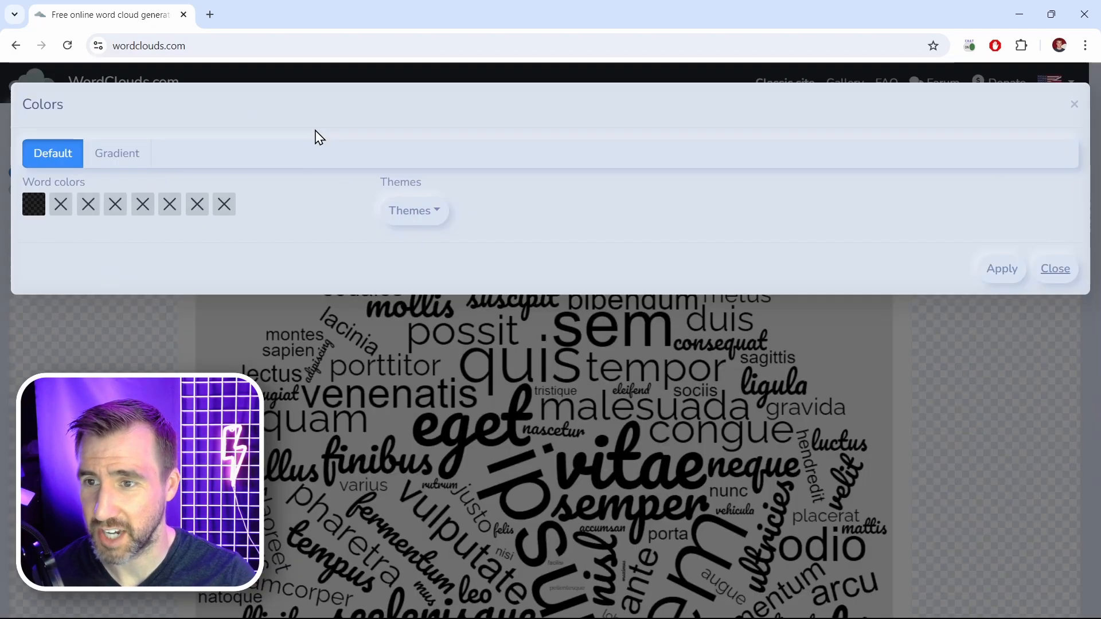
pyautogui.click(425, 213)
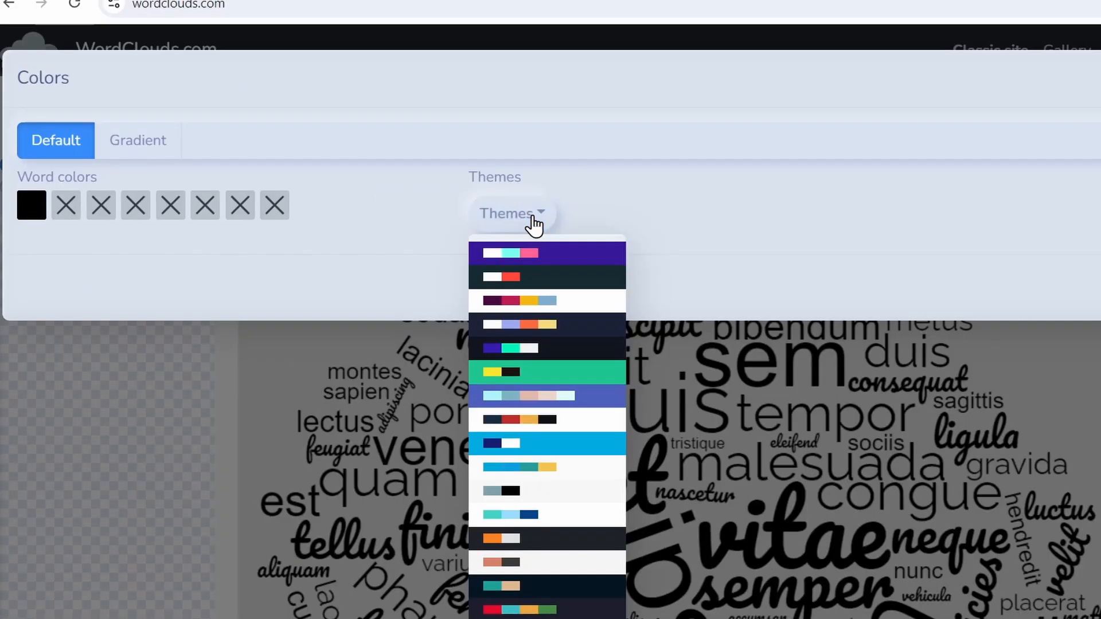
pyautogui.click(549, 566)
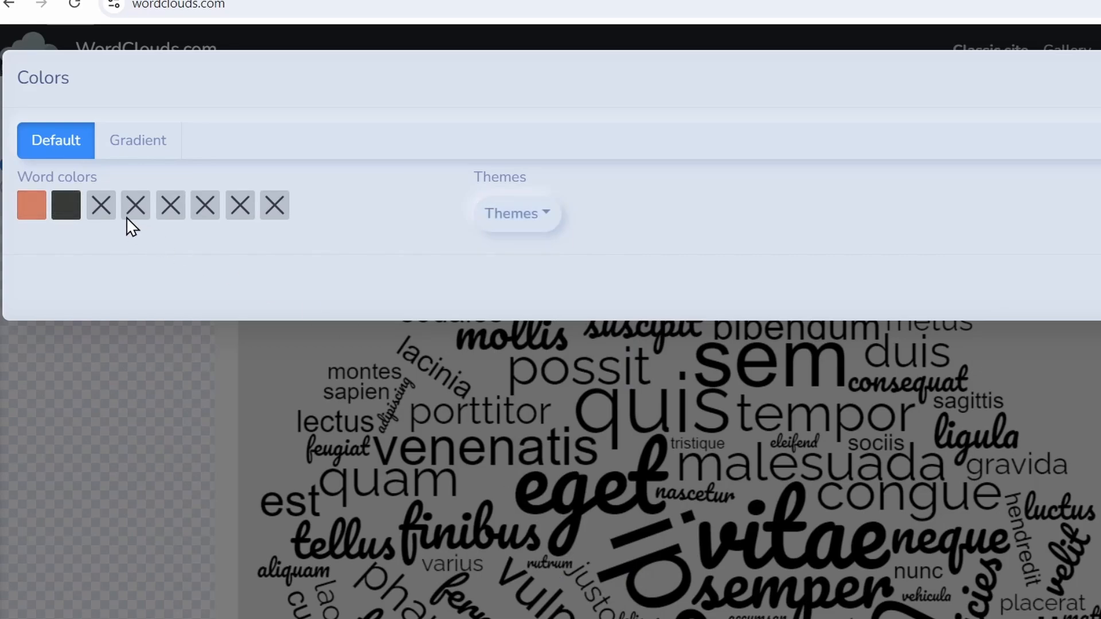
pyautogui.click(66, 204)
pyautogui.click(150, 402)
pyautogui.click(88, 472)
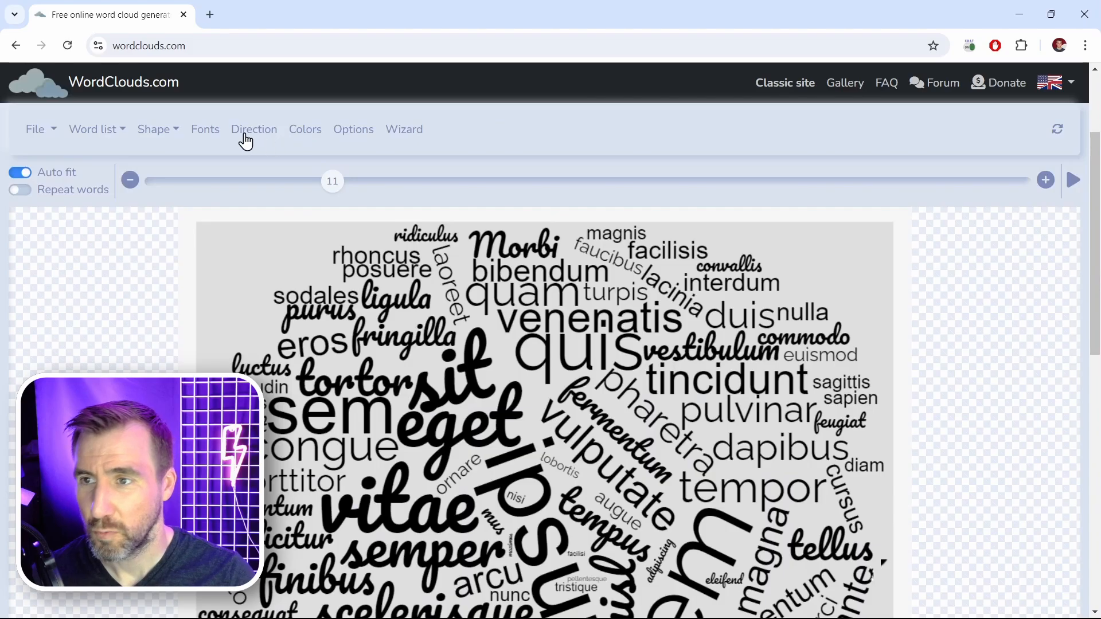
# Set the word direction to the mix of horizontal and vertical words
pyautogui.click(313, 110)
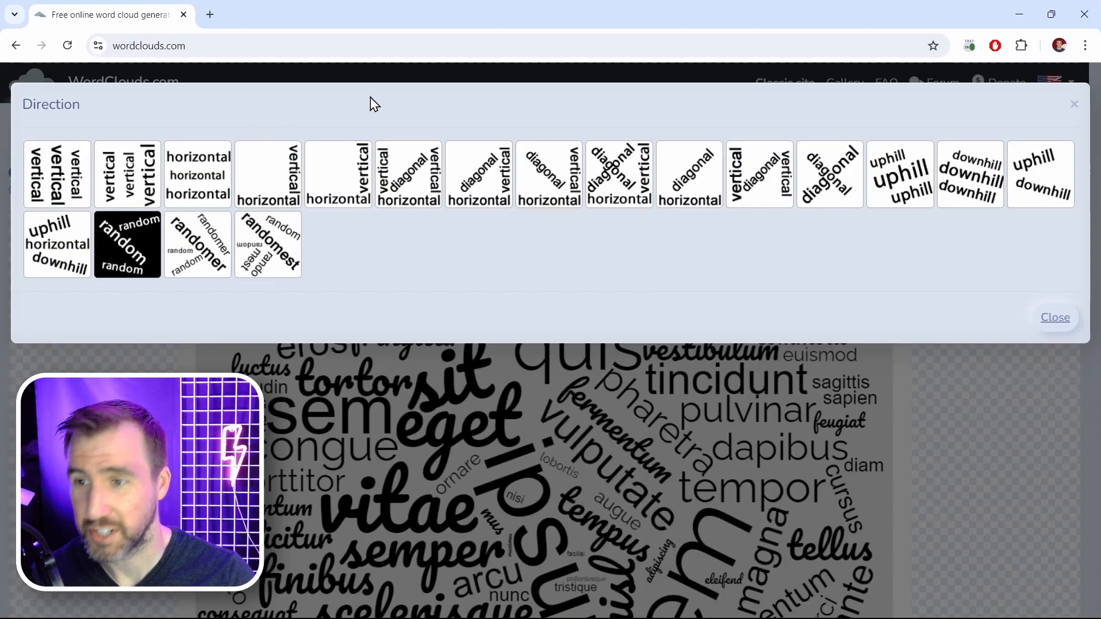
pyautogui.click(266, 182)
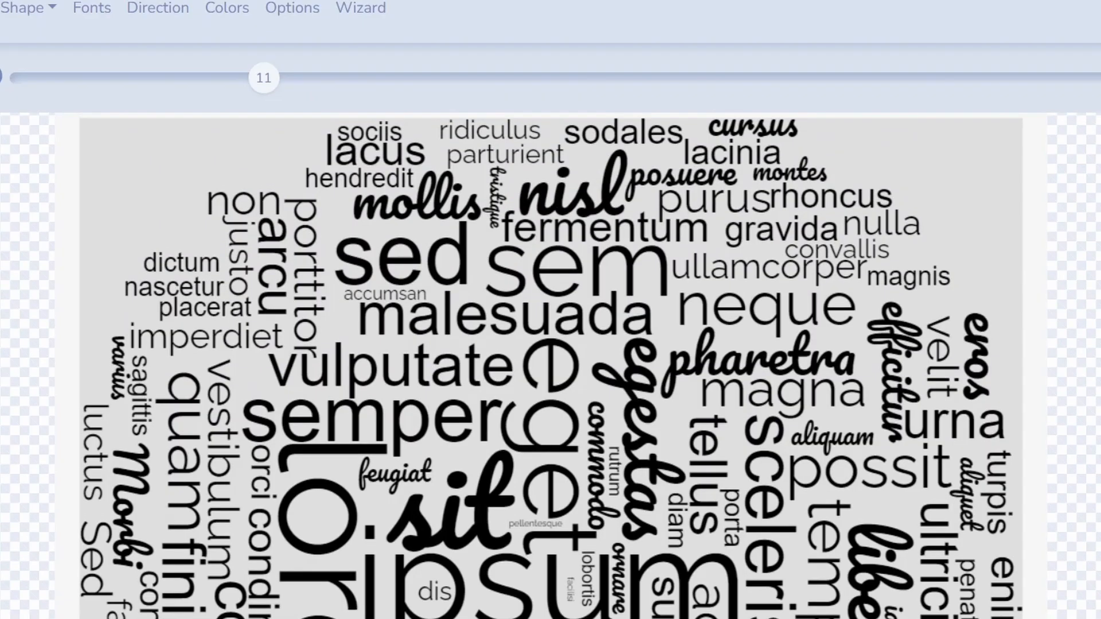
pyautogui.scroll(-4, 544, 401)
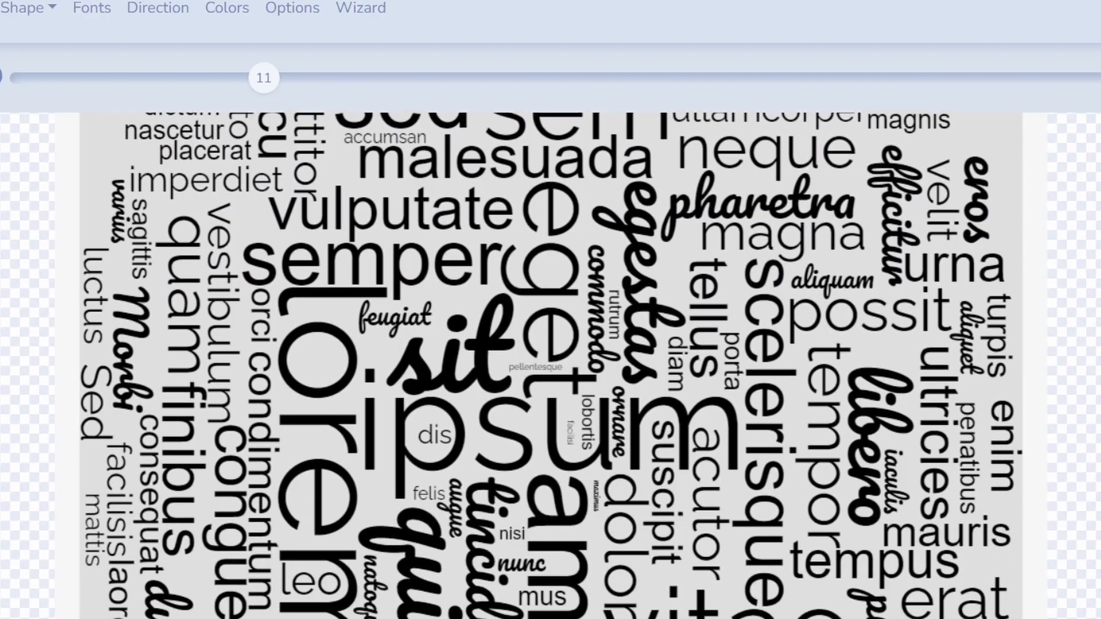
pyautogui.scroll(2, 544, 401)
pyautogui.scroll(2, 544, 367)
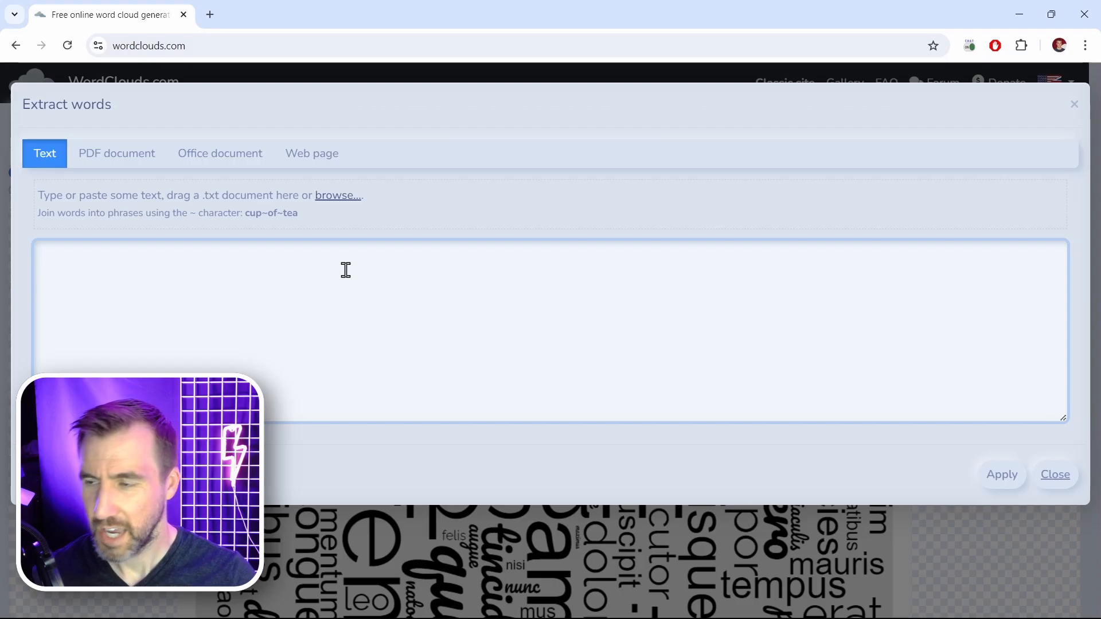
# Extract the word list from the text beginning "Success is the state or condition of meeting a defined range of expectations" and open the file commands
pyautogui.click(384, 243)
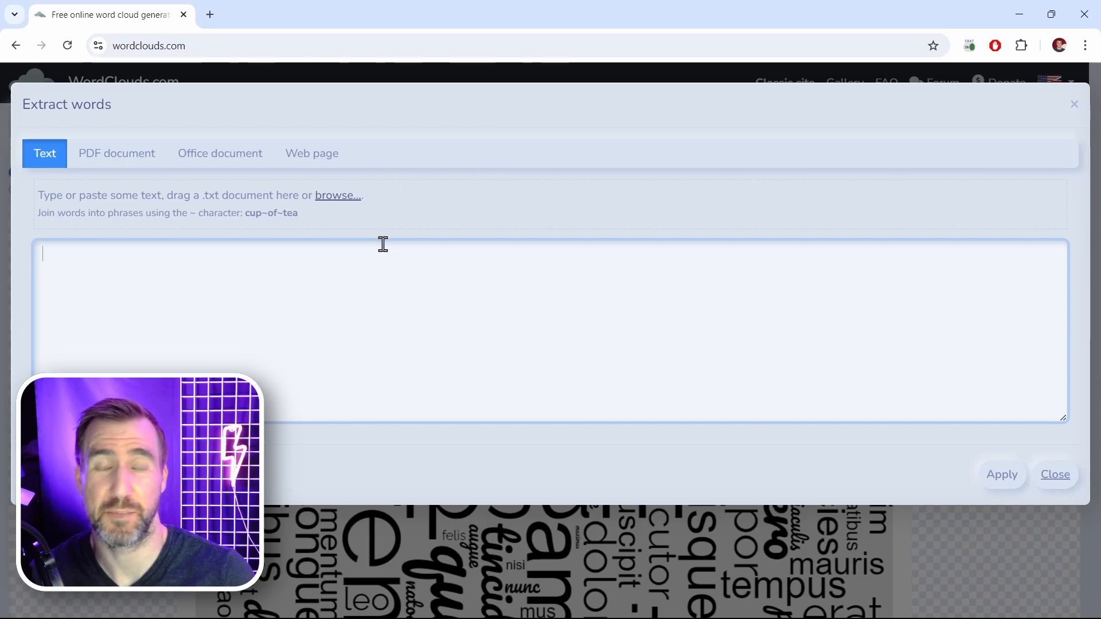
pyautogui.write('Success is the state or condition of meeting a defined range of expectations. It may be viewed as the opposite of failure. The criteria for success depend on context, and may be relative to a particular observer or belief system. One person might consider a success what another person considers a failure, particularly in cases of direct competition or a zero-sum game. Similarly, the degree of success or failure in a situation may be differently viewed by distinct observers or participants, such that a situation that one considers to be a success, another might consider to be a failure, a qualified success or a neutral situation. For example, a film that is a commercial failure or even a box-office bomb can go on to receive a cult following, with the initial lack of commercial success even lending a cachet of subcultural coolness.')
pyautogui.click(1001, 475)
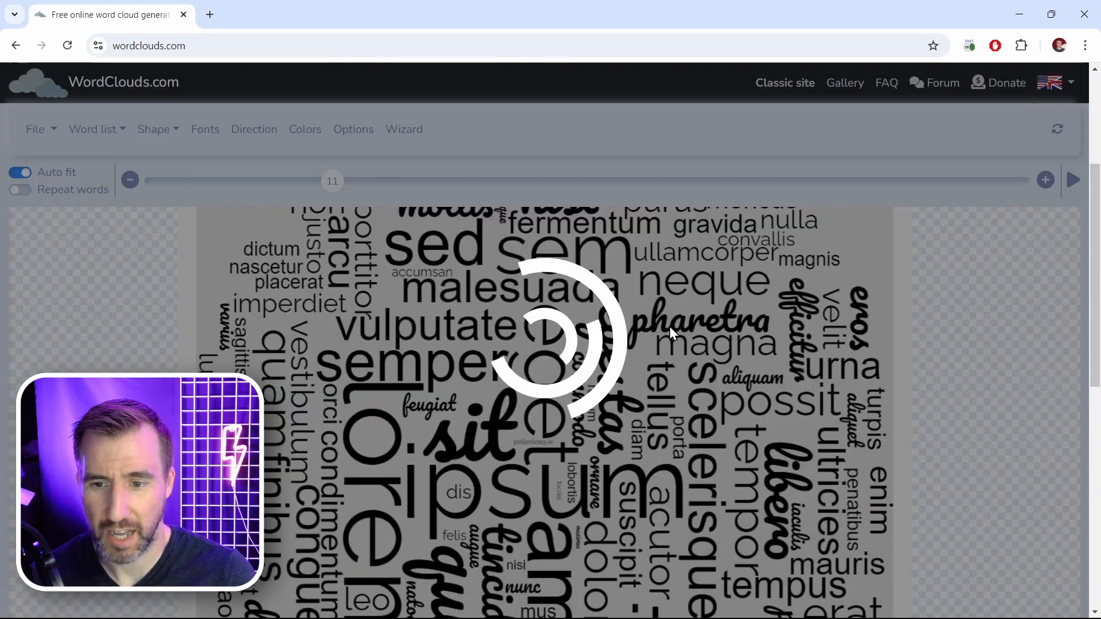
pyautogui.scroll(-2, 584, 314)
pyautogui.scroll(1, 619, 331)
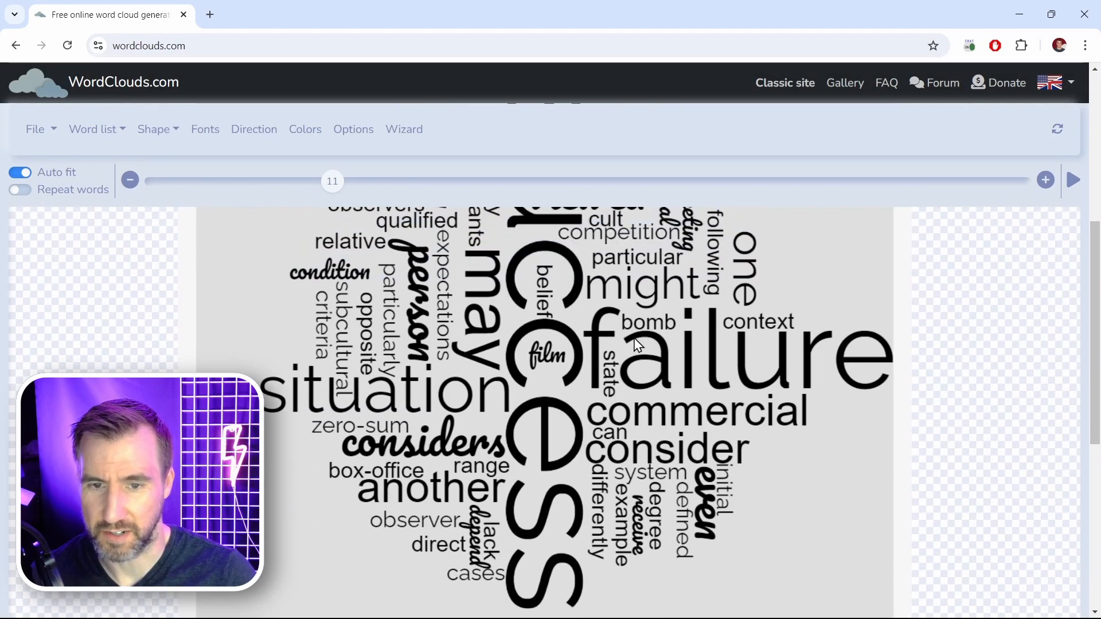
pyautogui.scroll(1, 631, 321)
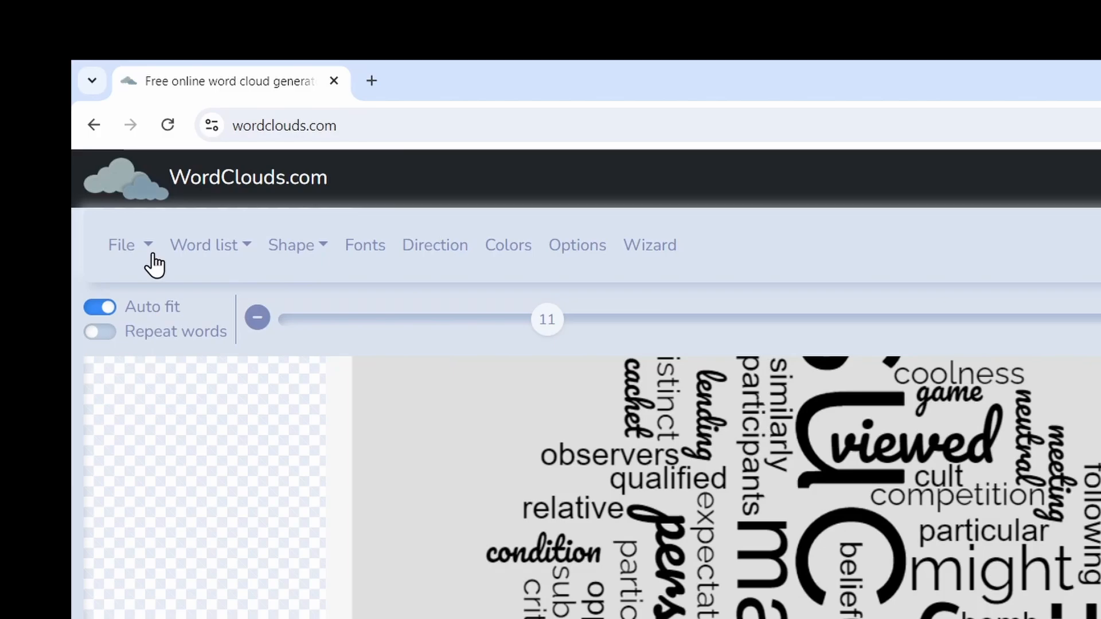
pyautogui.click(55, 129)
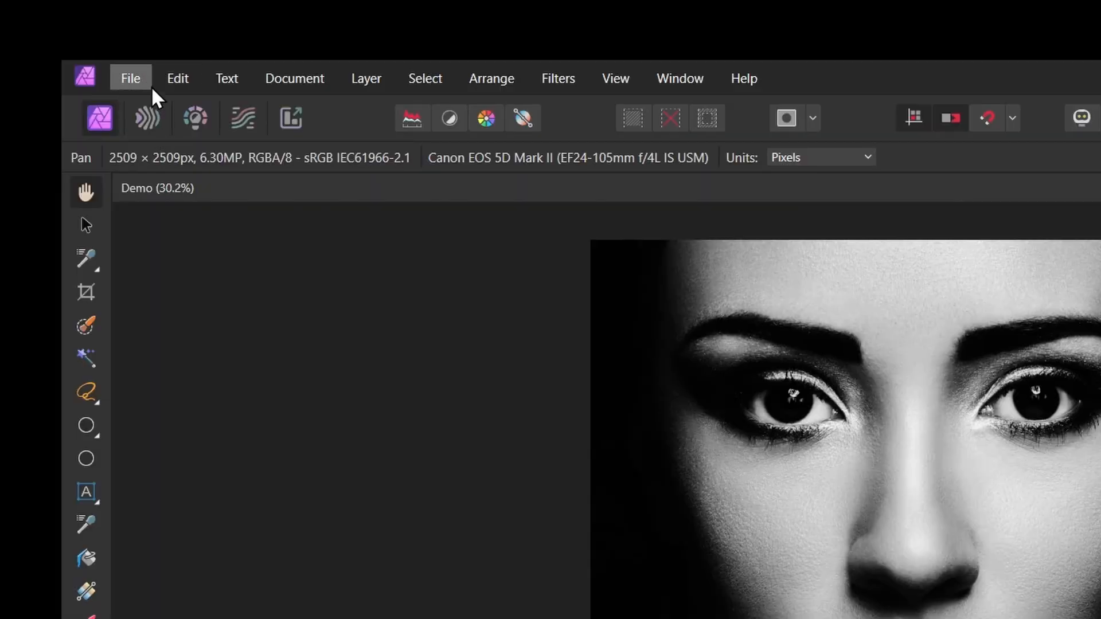
# Switch to Affinity Photo, place wordcloud3.png over the portrait at about 2169 px square, and shift it slightly up and left
pyautogui.click(51, 12)
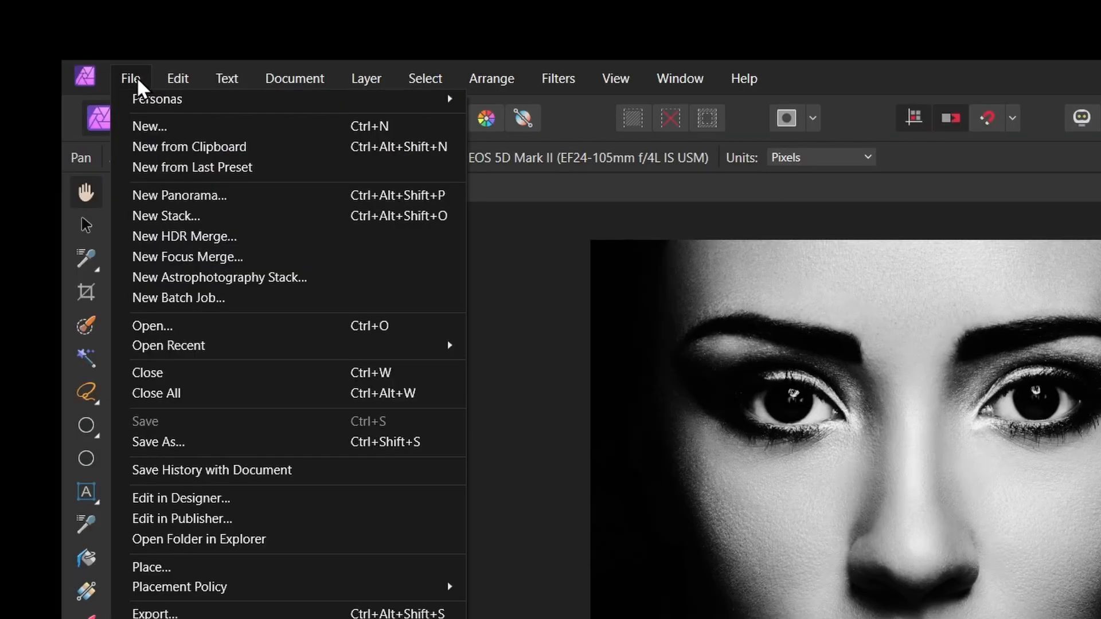
pyautogui.click(232, 563)
pyautogui.click(509, 389)
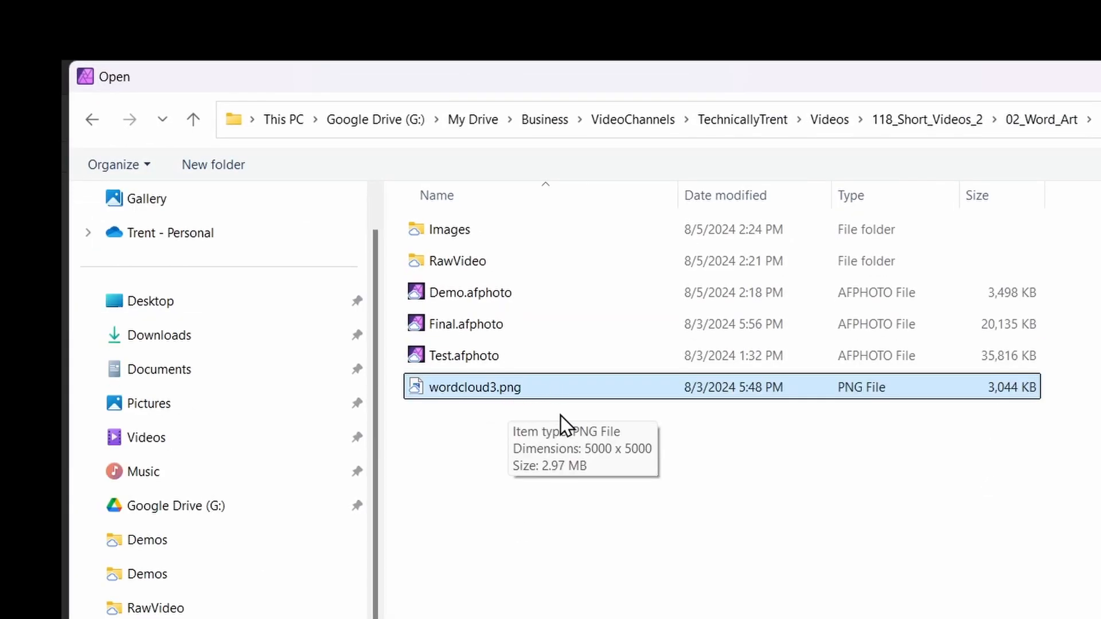
pyautogui.doubleClick(559, 388)
pyautogui.moveTo(419, 150); pyautogui.dragTo(795, 526)
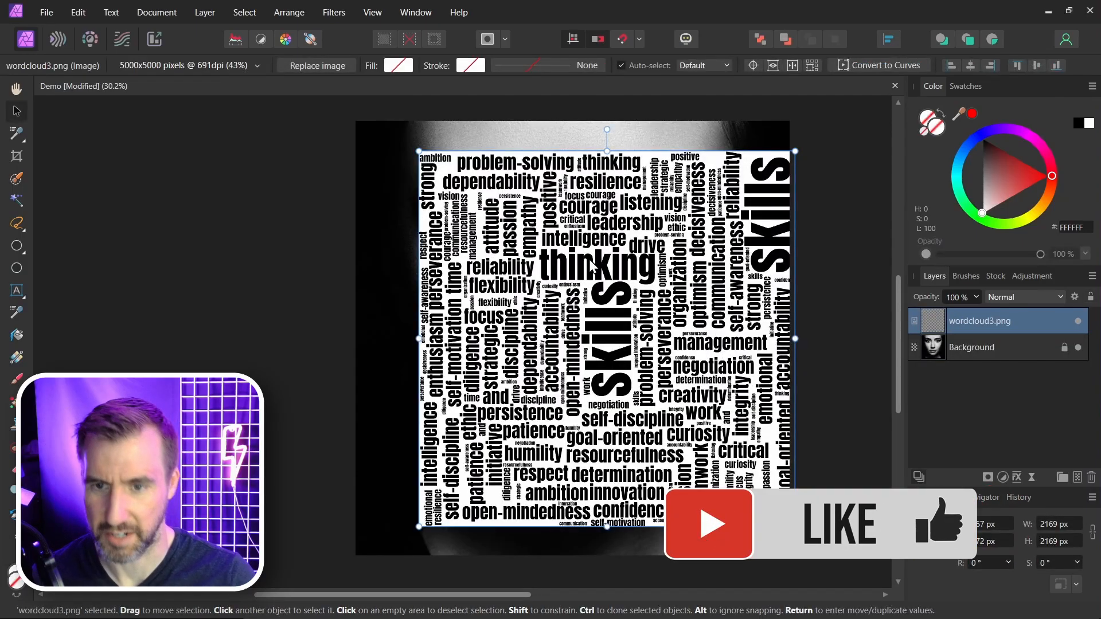
pyautogui.moveTo(590, 261); pyautogui.dragTo(574, 254)
pyautogui.click(781, 201)
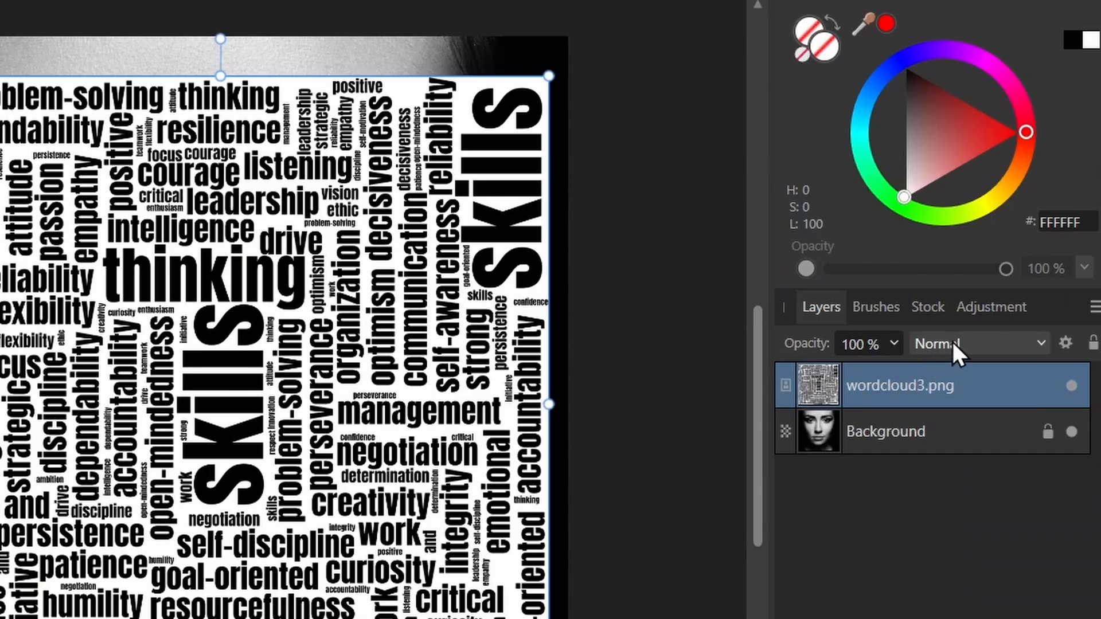
# Set the wordcloud3.png layer's blend mode to Multiply and invert its colors
pyautogui.click(956, 347)
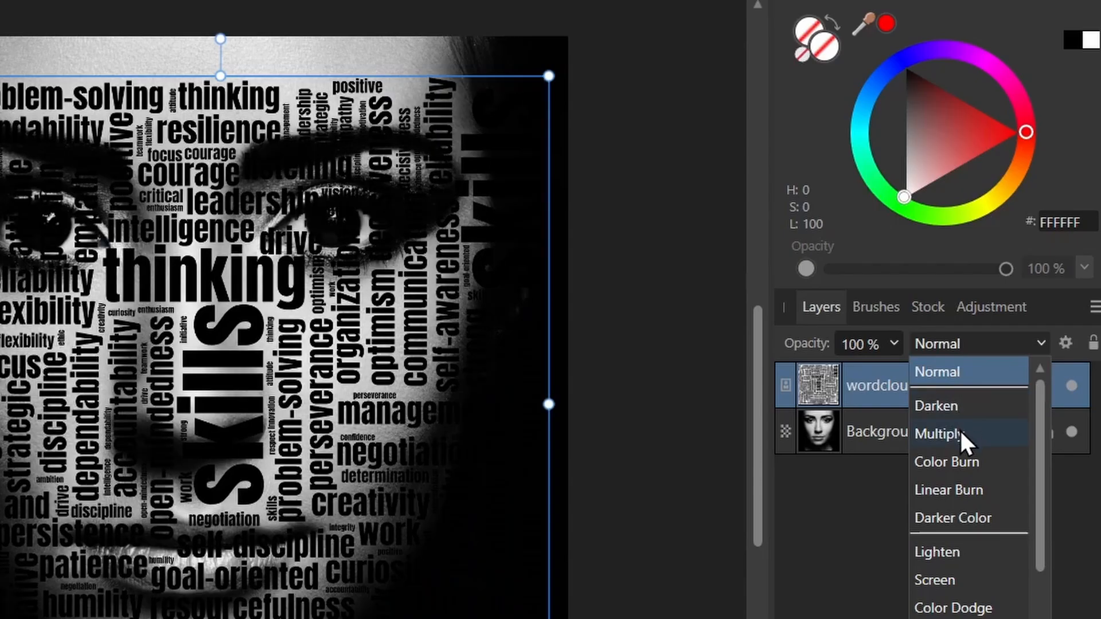
pyautogui.click(959, 429)
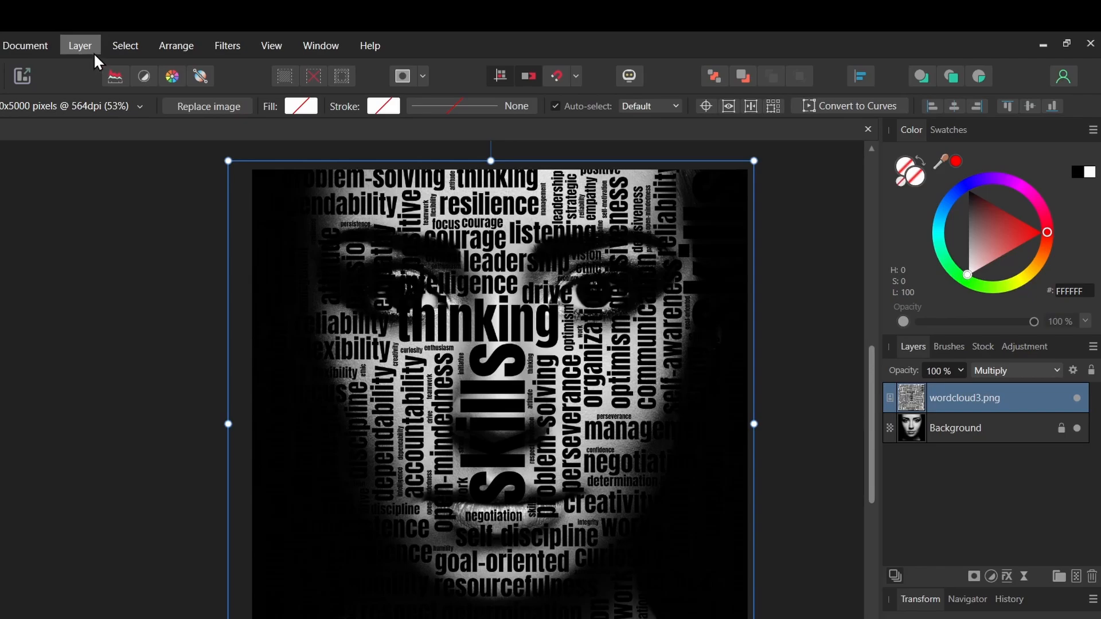
pyautogui.click(204, 13)
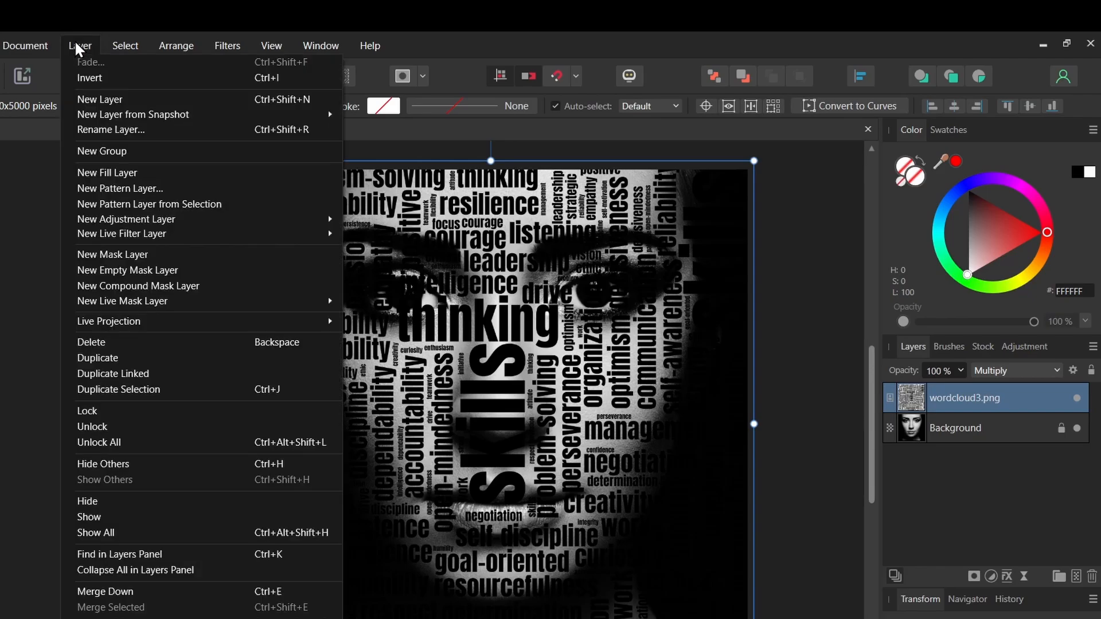
pyautogui.click(94, 82)
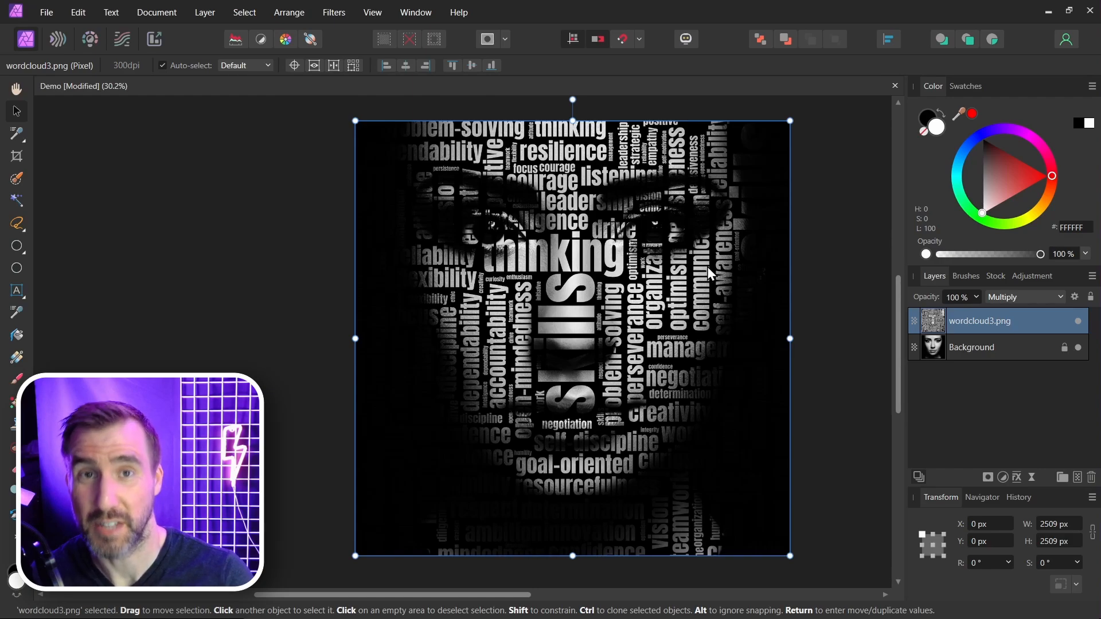
# Enlarge the inverted word cloud beyond the portrait's edges and move it over the right half of the face
pyautogui.moveTo(355, 121); pyautogui.dragTo(313, 129)
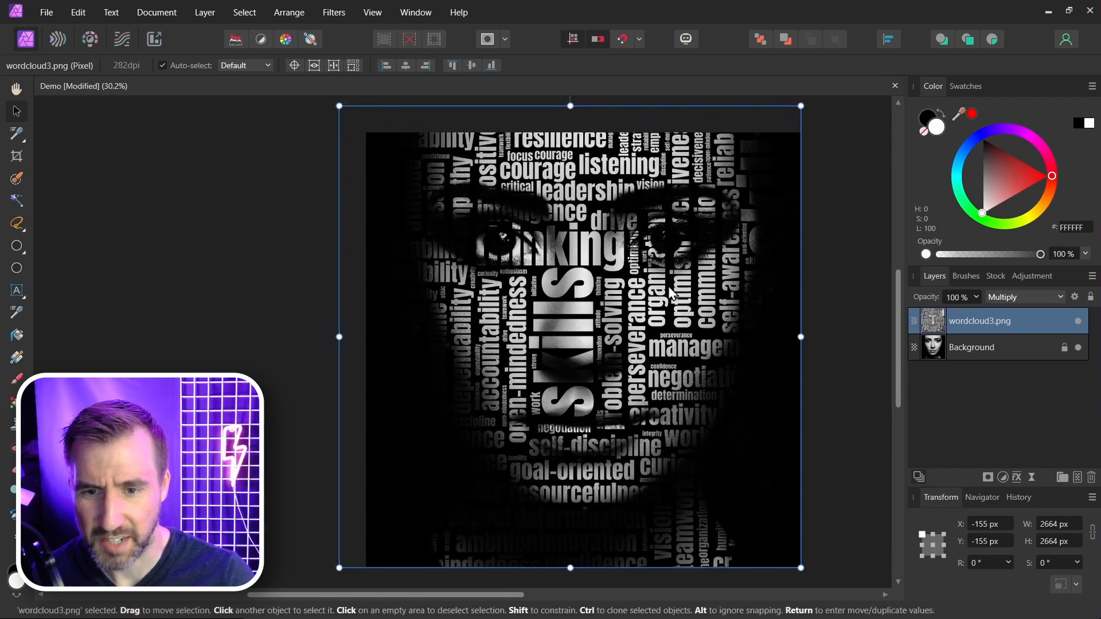
pyautogui.moveTo(741, 258); pyautogui.dragTo(699, 278)
pyautogui.moveTo(758, 125); pyautogui.dragTo(813, 73)
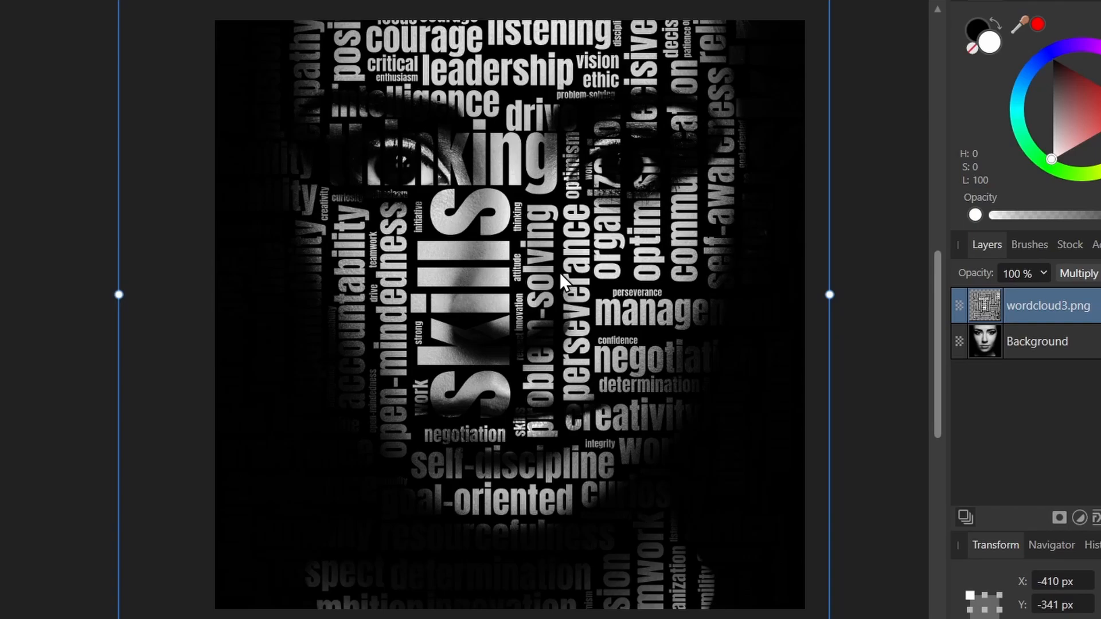
pyautogui.moveTo(560, 273)
pyautogui.mouseDown()
pyautogui.moveTo(570, 259)
pyautogui.moveTo(559, 277)
pyautogui.mouseUp()
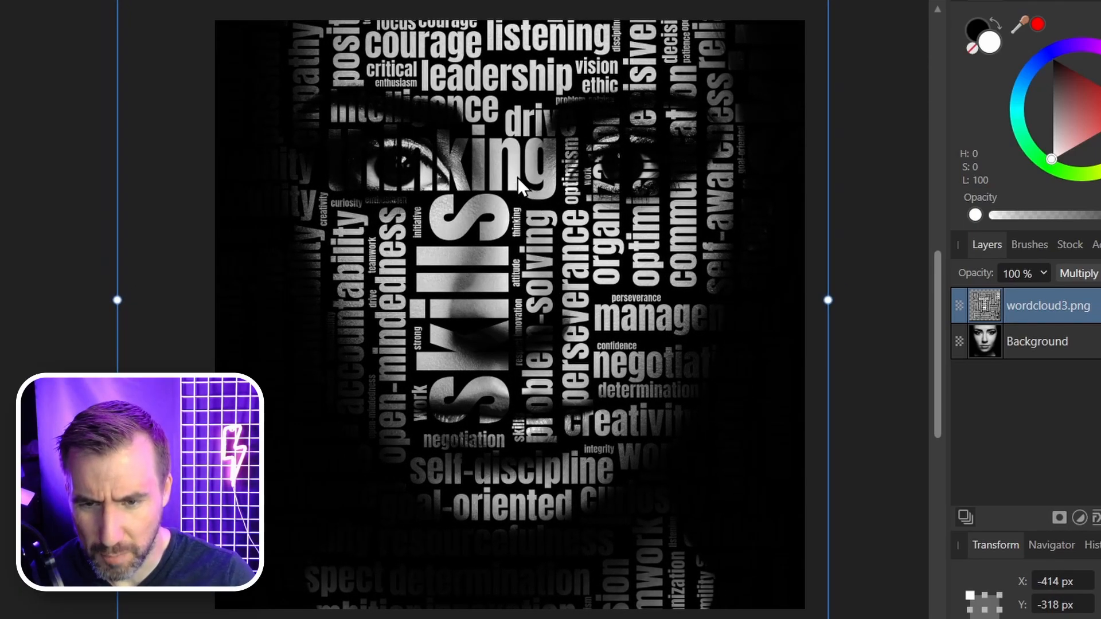
pyautogui.moveTo(540, 335); pyautogui.dragTo(535, 327)
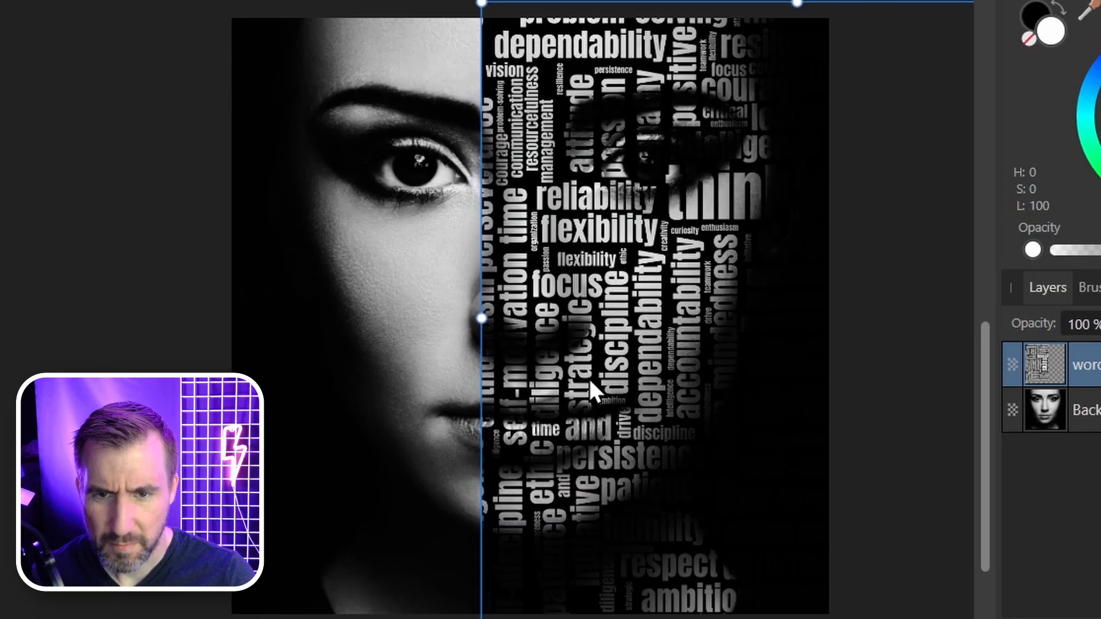
pyautogui.moveTo(590, 380); pyautogui.dragTo(590, 375)
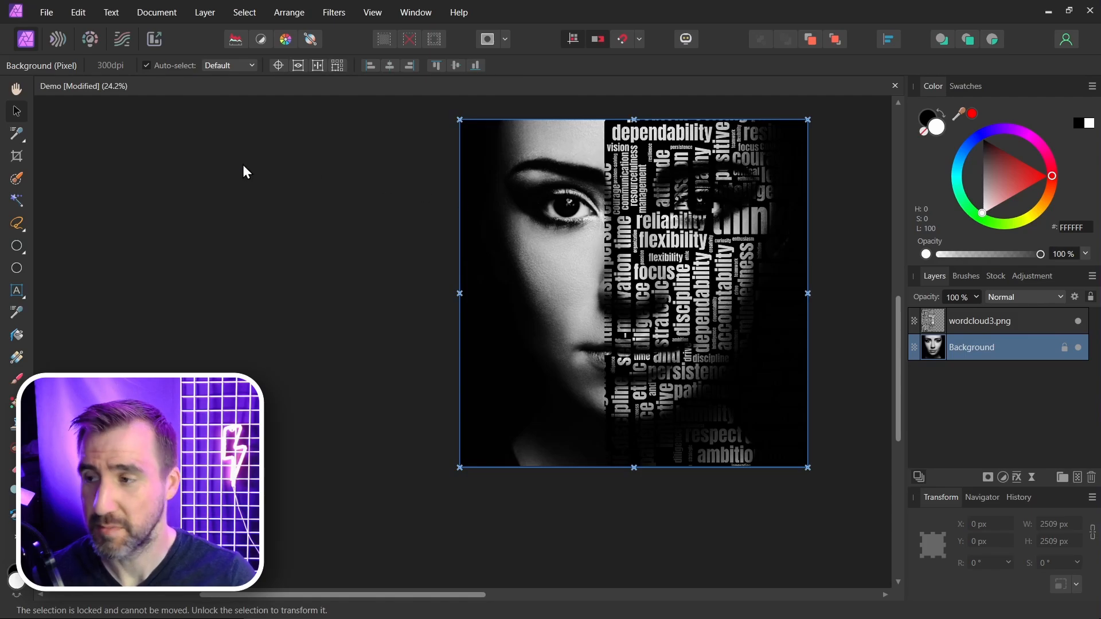
# Select the right half of the portrait with the Rectangular Marquee Tool, about 1251 px wide, and mask the wordcloud3.png layer to it
pyautogui.click(21, 227)
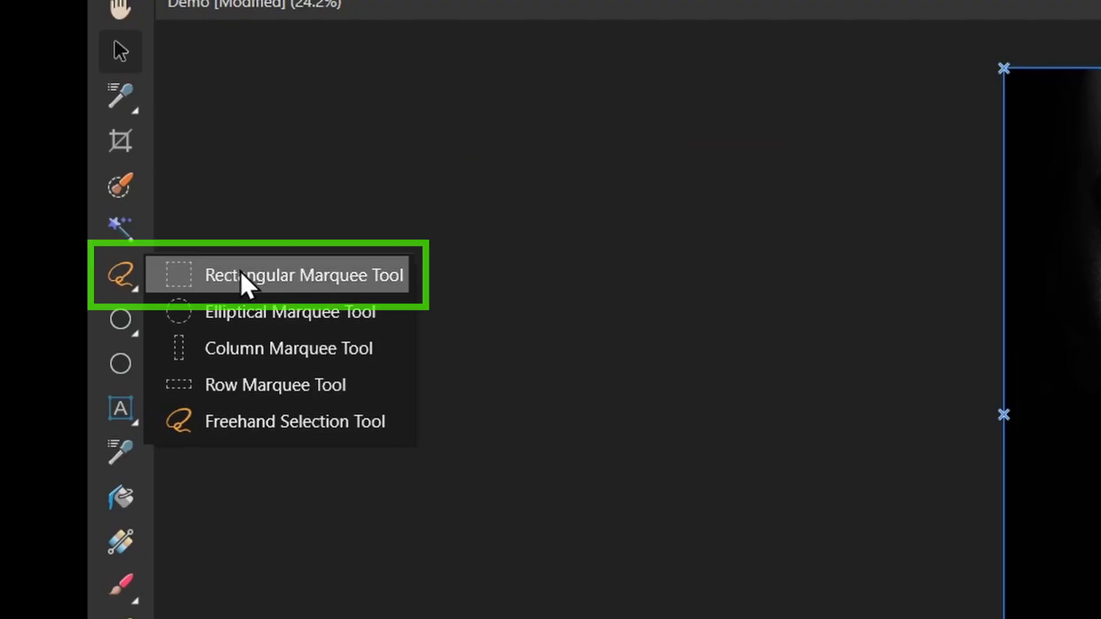
pyautogui.click(80, 227)
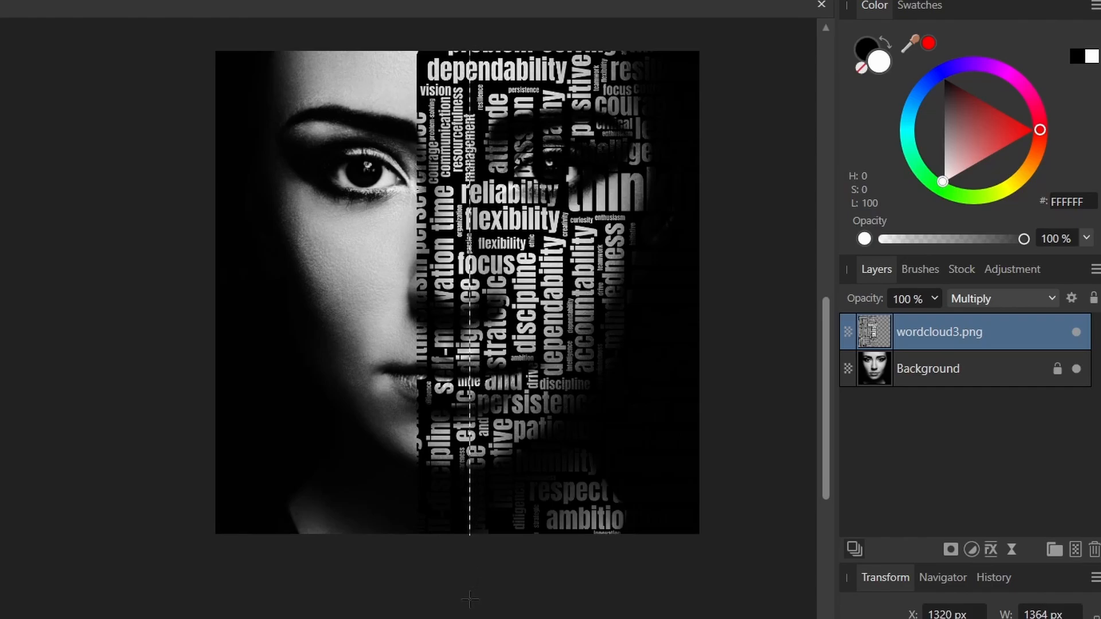
pyautogui.moveTo(457, 564); pyautogui.dragTo(460, 562)
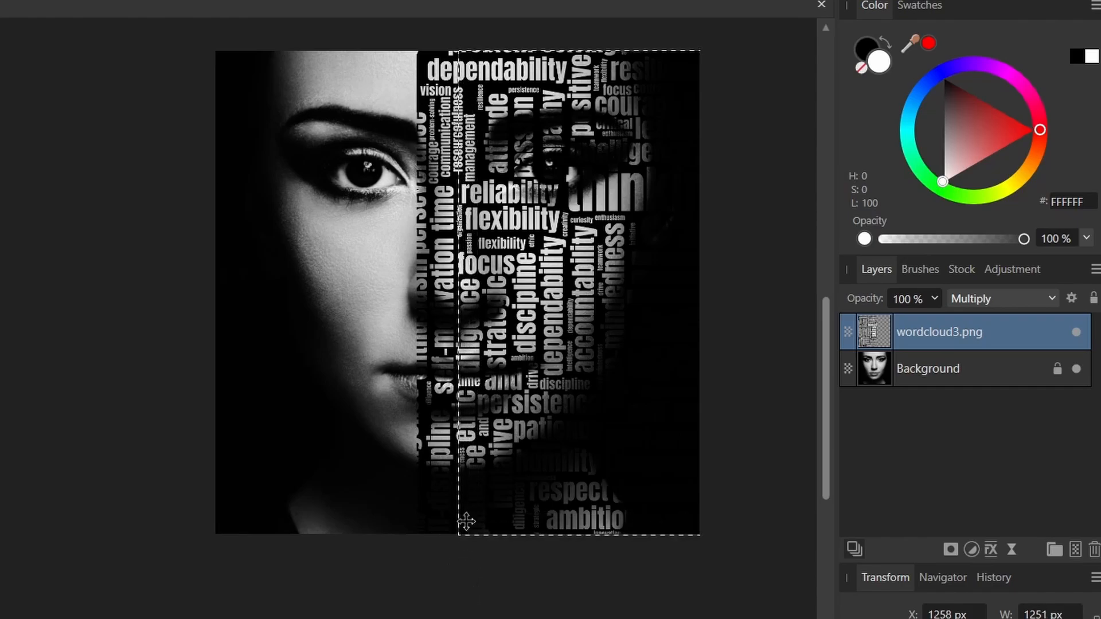
pyautogui.click(951, 549)
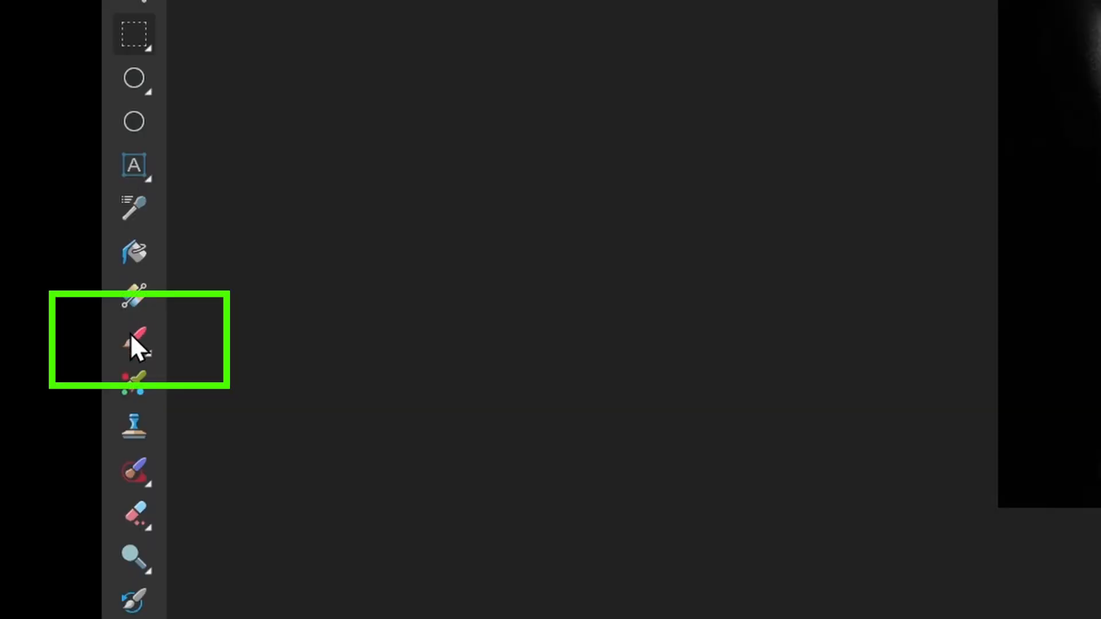
# Paint black on the word cloud's mask over the eye in the text half to clear the words from it
pyautogui.click(14, 379)
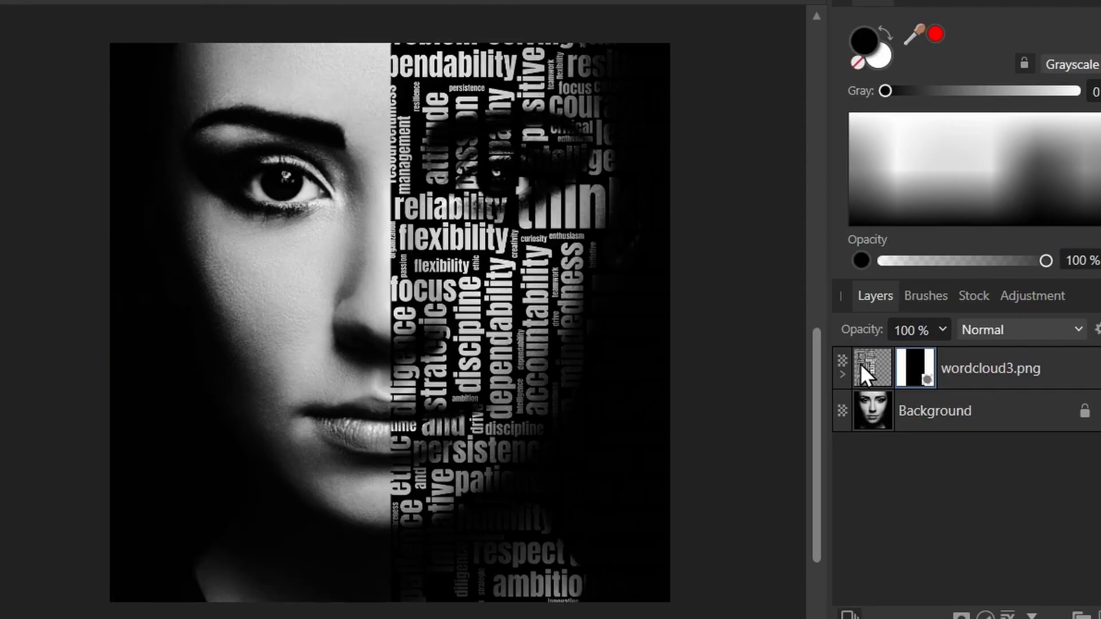
pyautogui.click(842, 374)
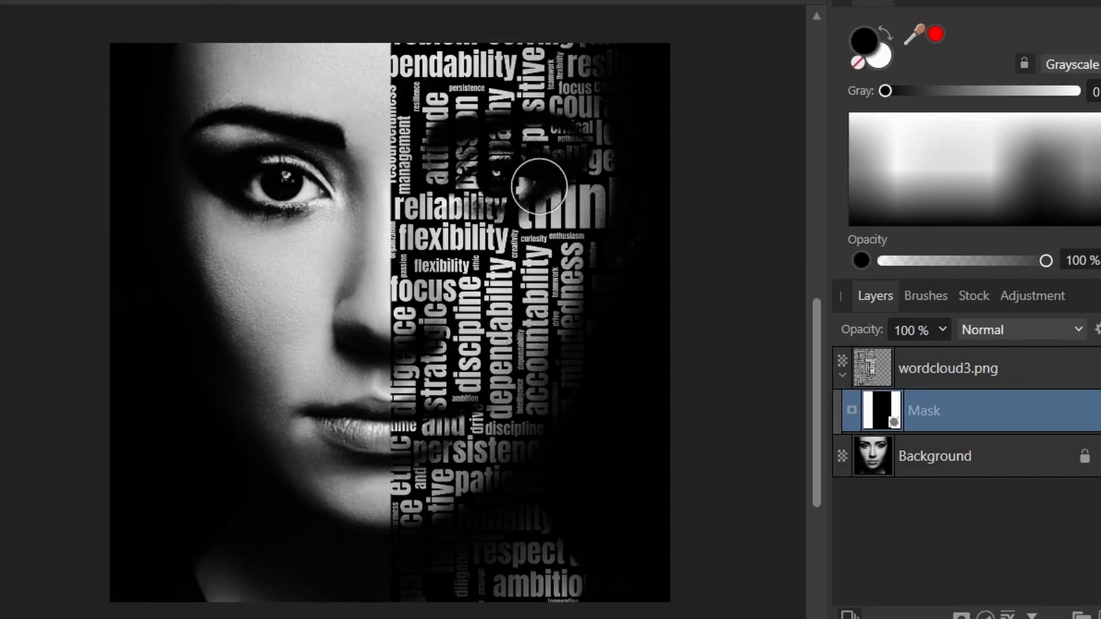
pyautogui.scroll(3, 533, 186)
pyautogui.scroll(2, 471, 167)
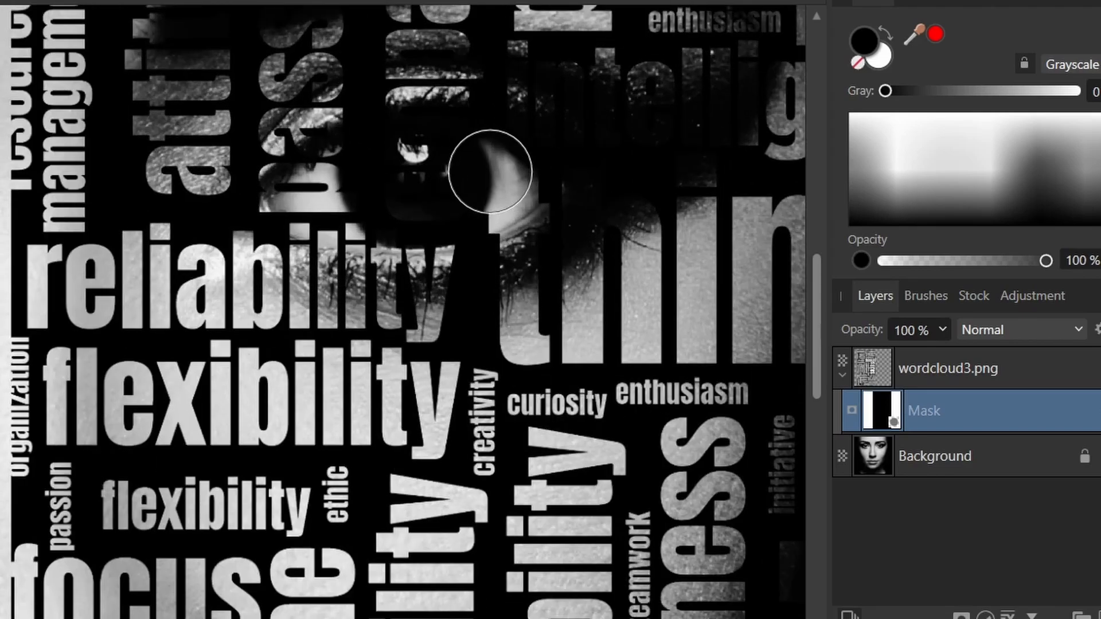
pyautogui.moveTo(484, 172)
pyautogui.mouseDown()
pyautogui.moveTo(504, 158)
pyautogui.moveTo(447, 151)
pyautogui.moveTo(377, 163)
pyautogui.moveTo(311, 201)
pyautogui.moveTo(428, 227)
pyautogui.moveTo(478, 220)
pyautogui.moveTo(507, 188)
pyautogui.moveTo(482, 219)
pyautogui.moveTo(415, 239)
pyautogui.moveTo(565, 174)
pyautogui.mouseUp()
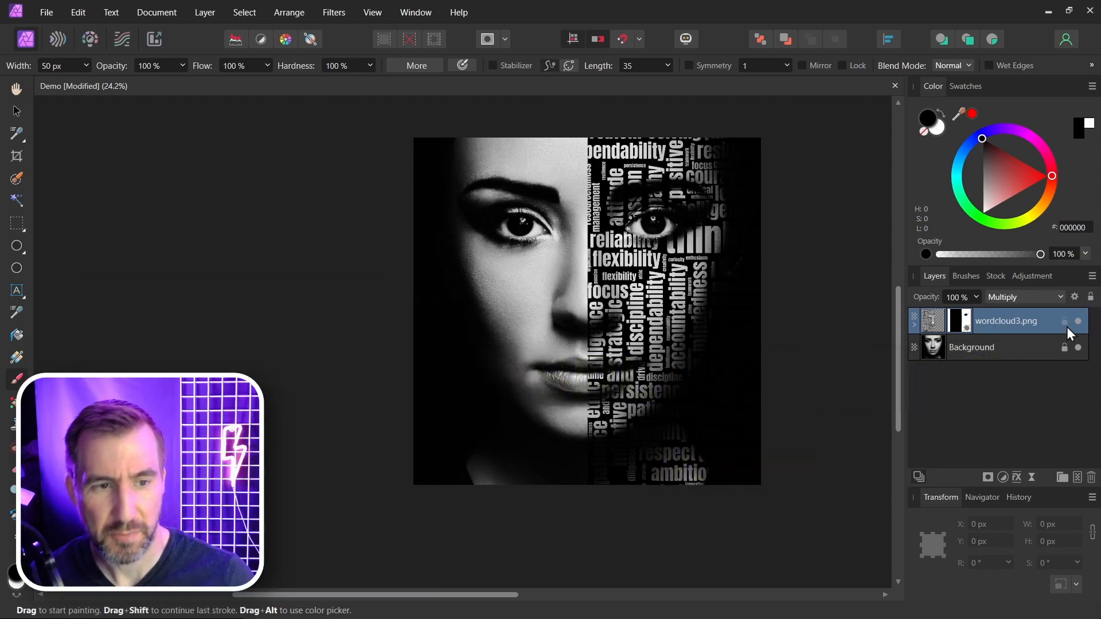
# Hide the wordcloud3.png layer and duplicate the Background layer
pyautogui.click(1079, 322)
pyautogui.click(1025, 347)
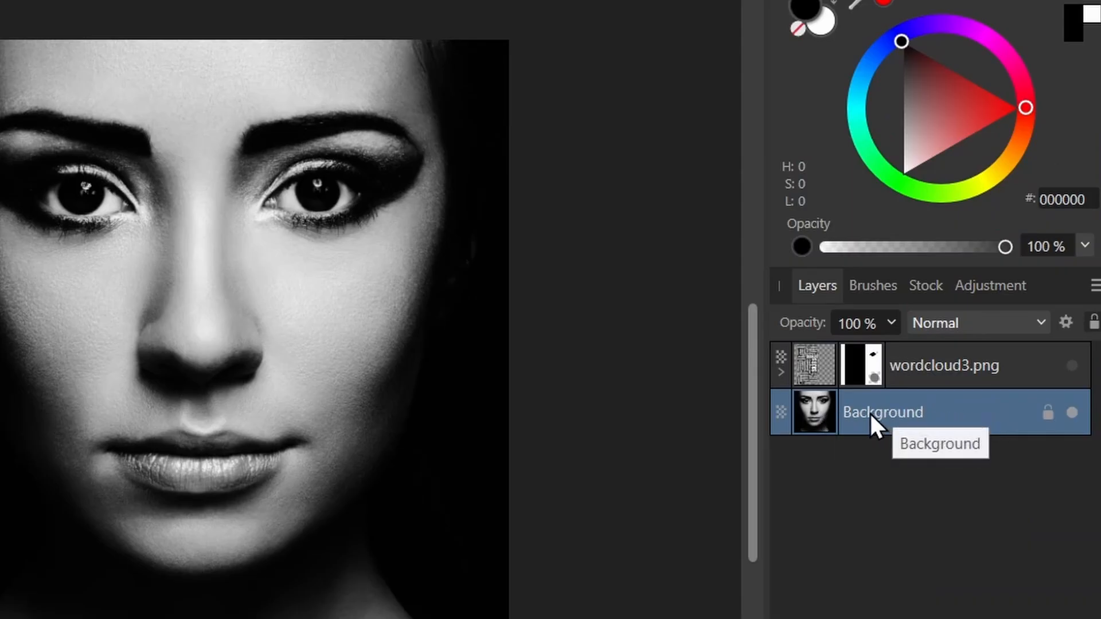
pyautogui.hotkey('ctrl', 'j')
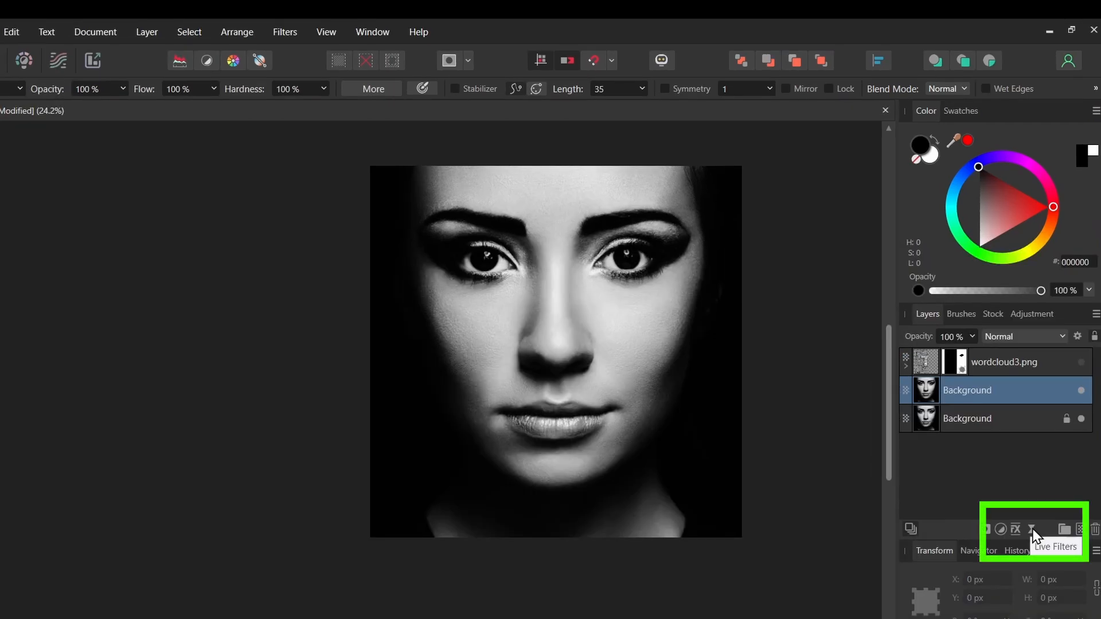
# Apply a live Gaussian Blur with a radius of 14.6 px to the duplicated Background layer
pyautogui.click(1031, 530)
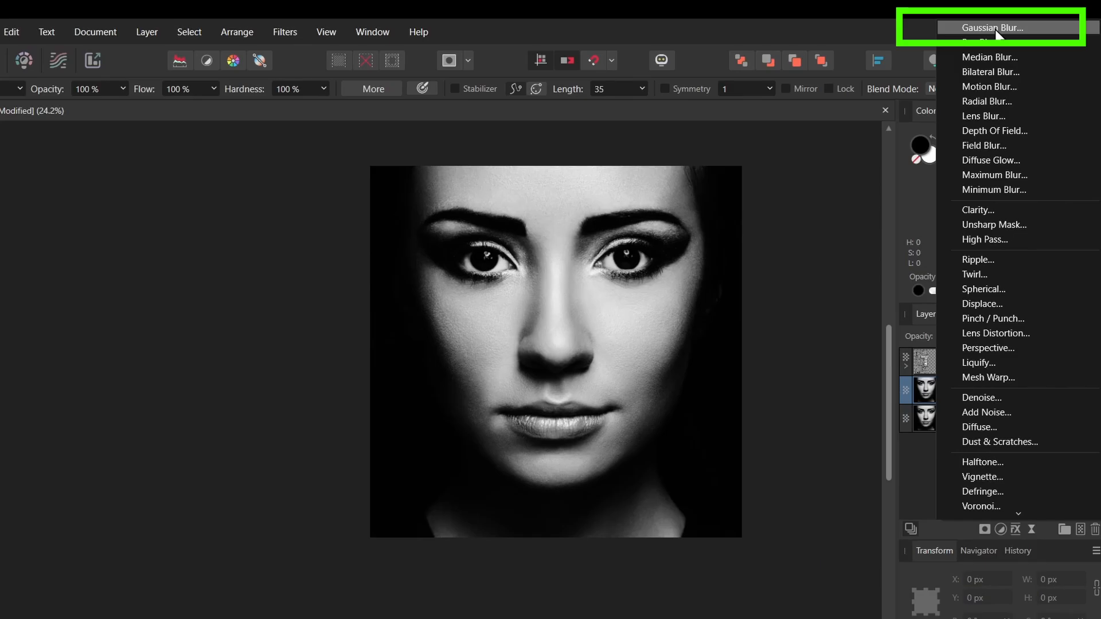
pyautogui.click(996, 32)
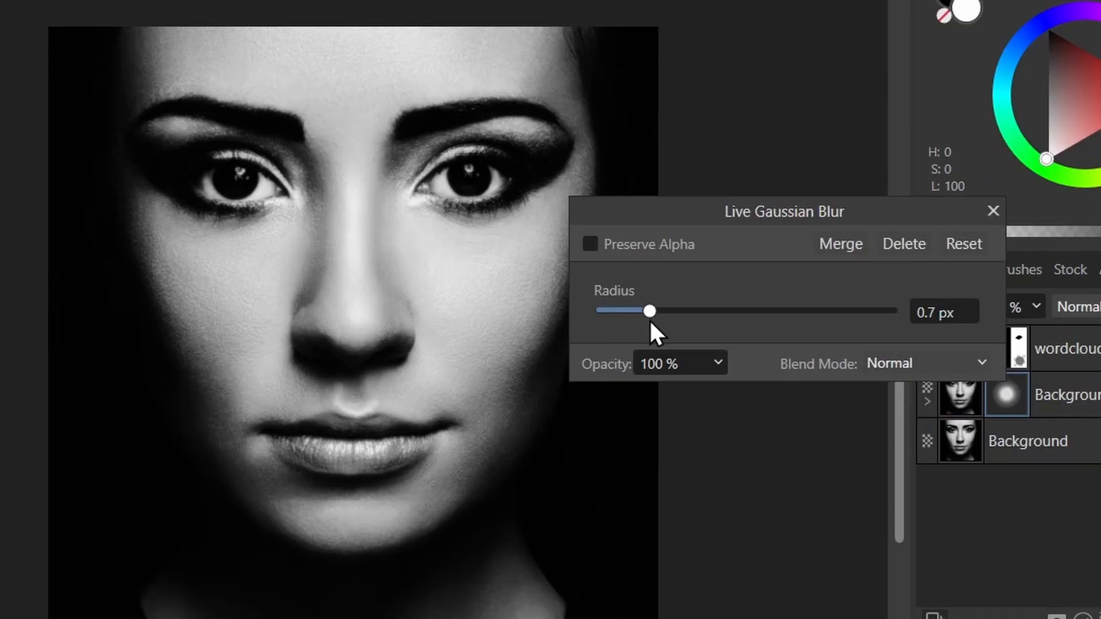
pyautogui.moveTo(685, 325); pyautogui.dragTo(741, 336)
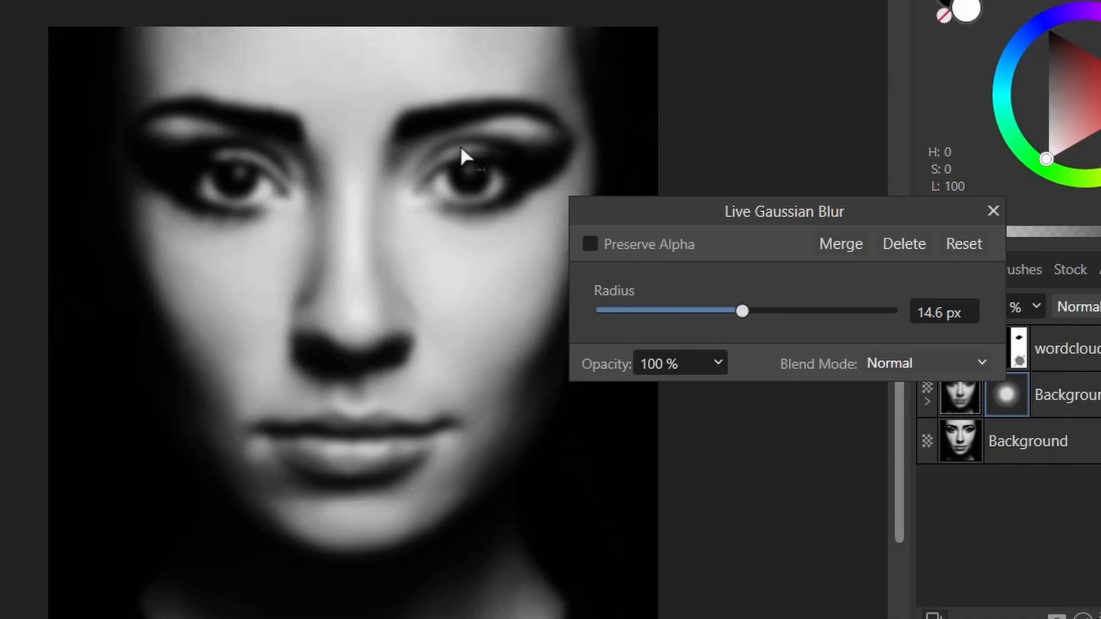
pyautogui.click(993, 211)
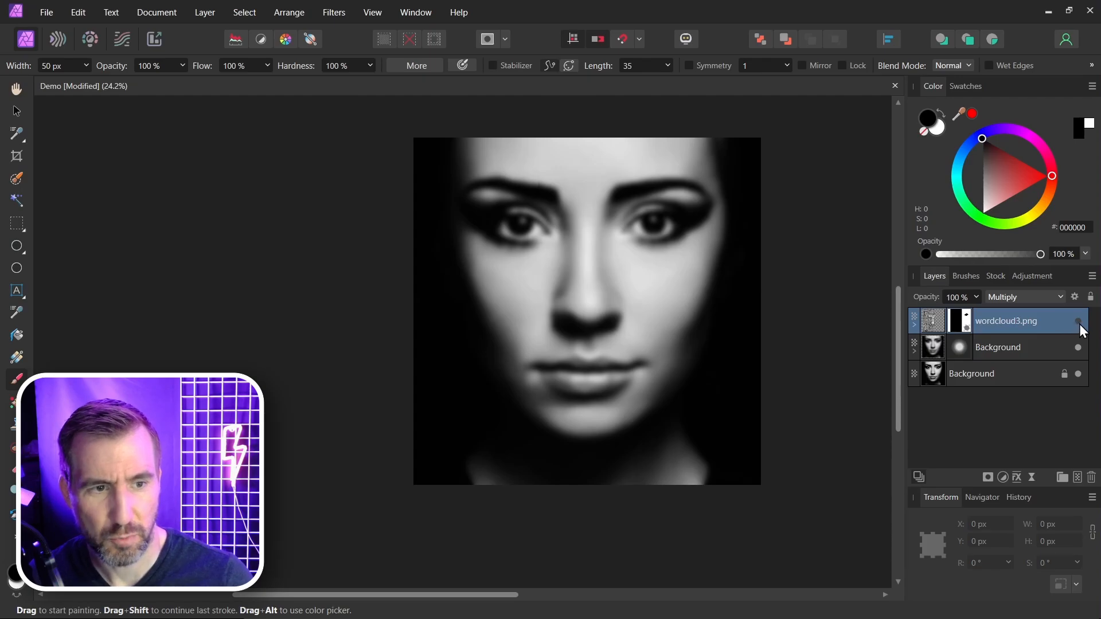
# Show the wordcloud3.png layer and give it a live Displace filter with its map loaded from the layers beneath
pyautogui.click(1078, 322)
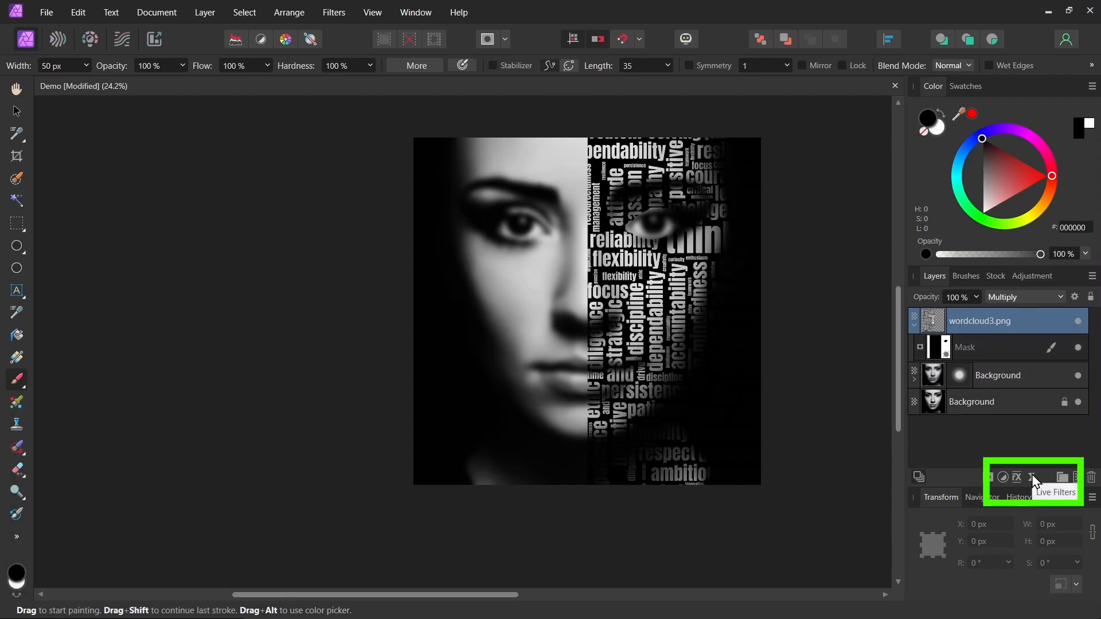
pyautogui.click(1032, 476)
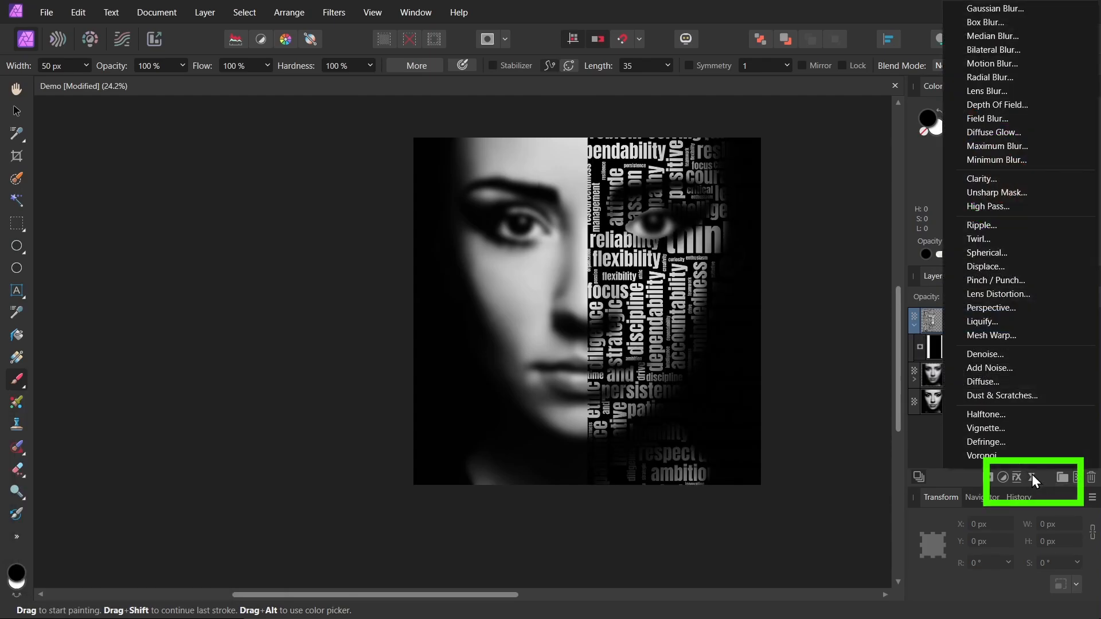
pyautogui.click(1007, 273)
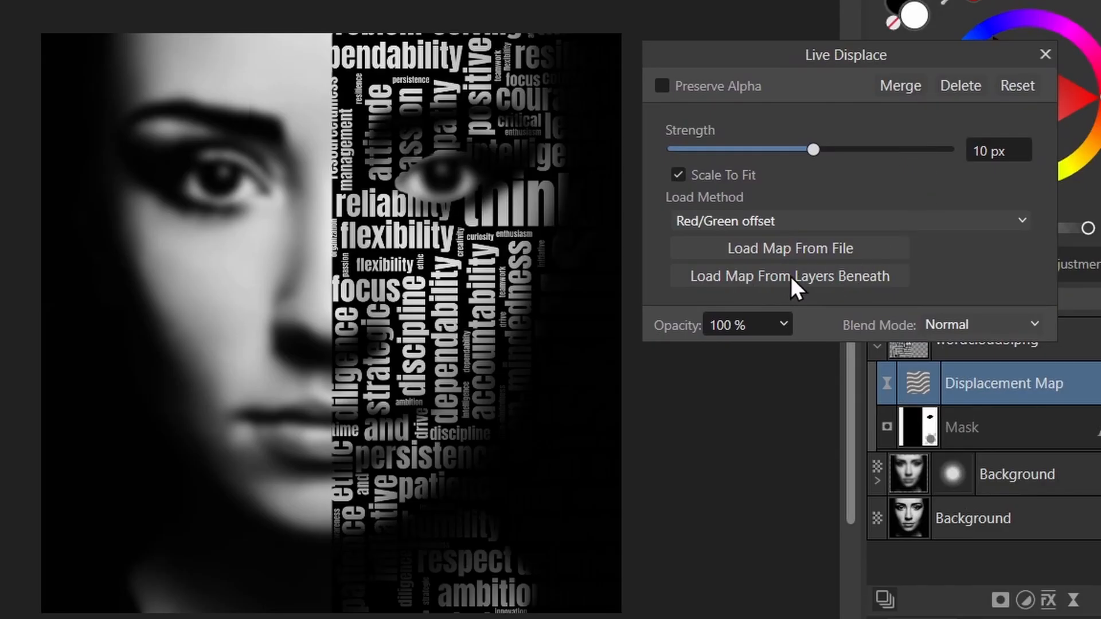
pyautogui.click(811, 277)
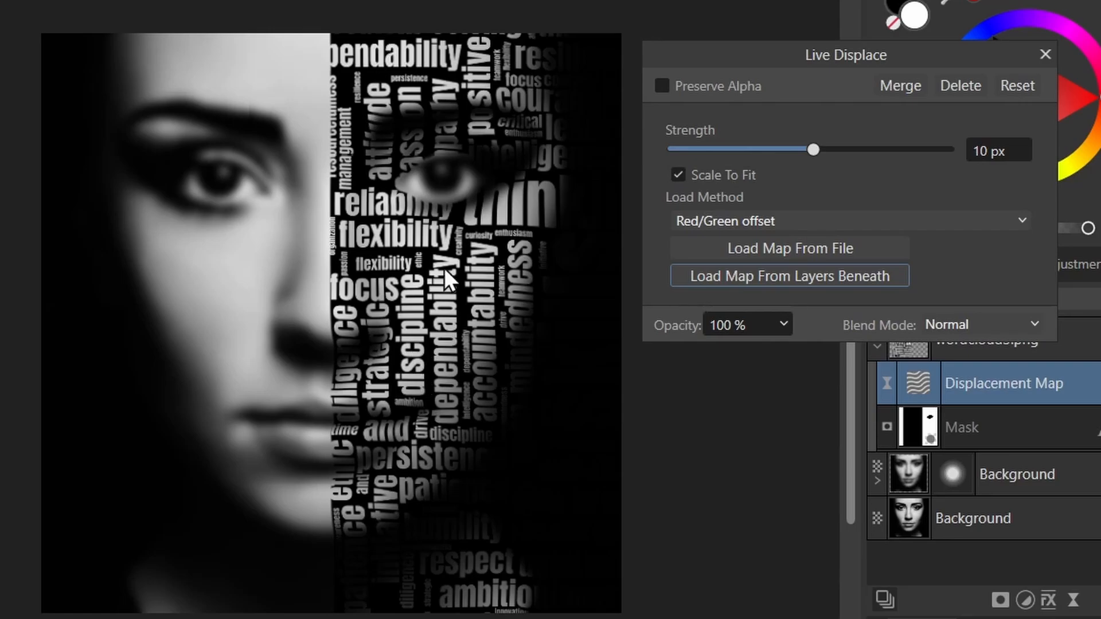
# Set the live Displace strength to -19.6 px so the words bend around the facial features
pyautogui.scroll(3, 466, 205)
pyautogui.moveTo(813, 150); pyautogui.dragTo(807, 154)
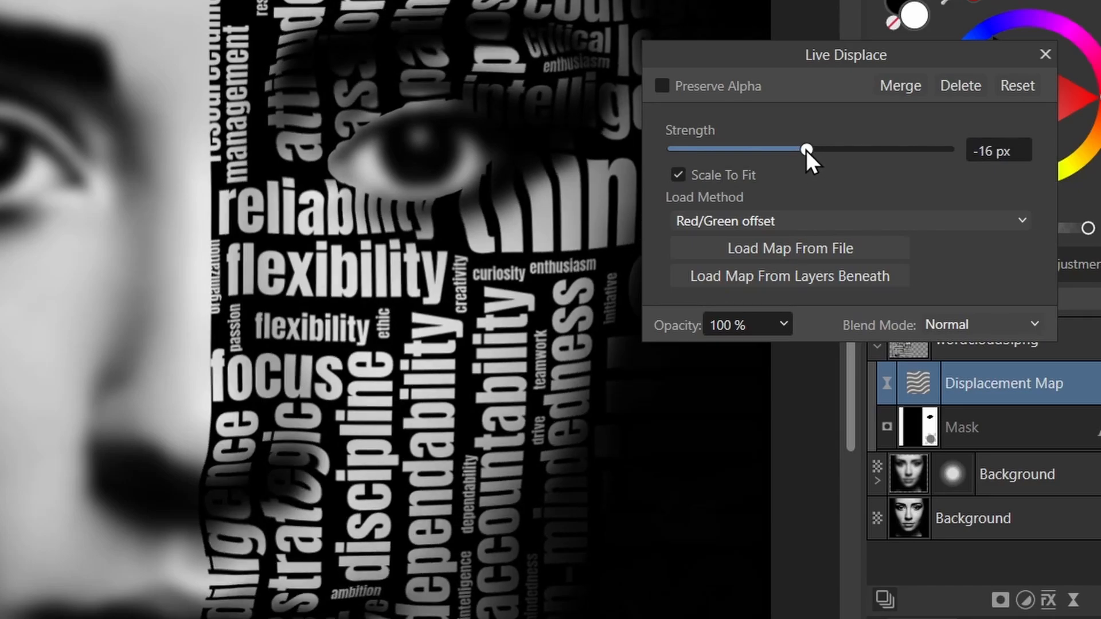
pyautogui.moveTo(806, 150); pyautogui.dragTo(805, 151)
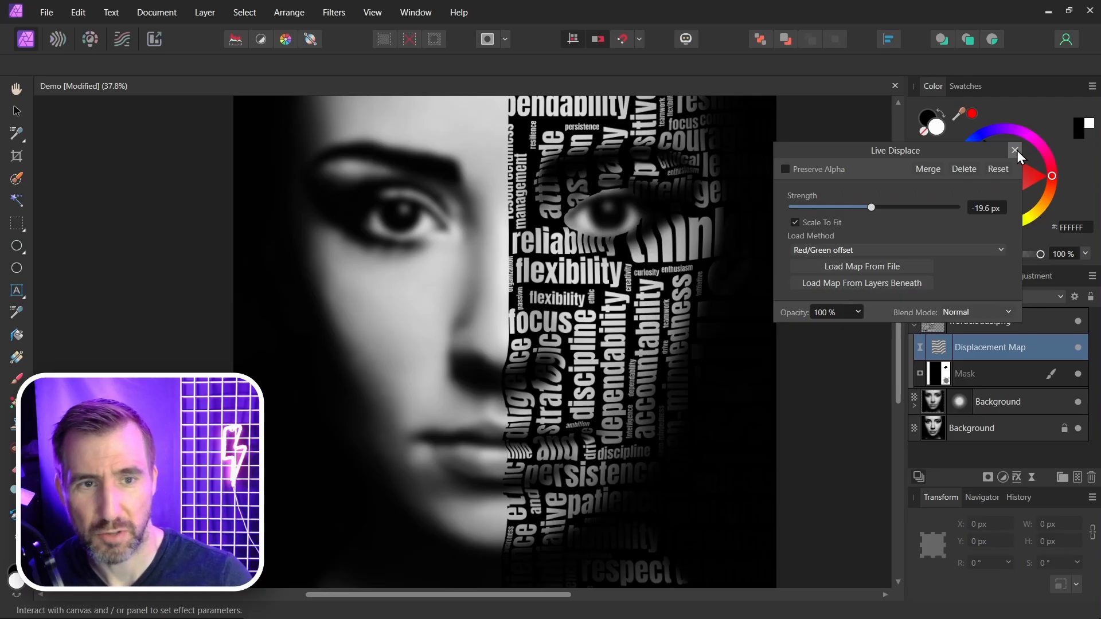
pyautogui.click(1015, 150)
# Delete the blurred copy of the Background layer
pyautogui.click(927, 404)
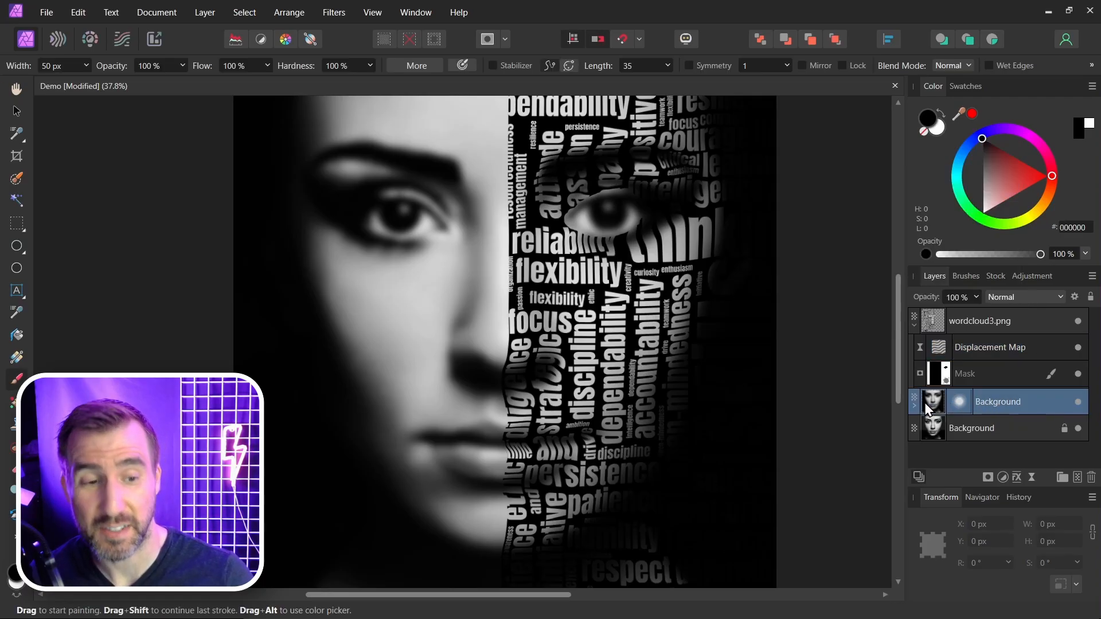
pyautogui.click(1091, 478)
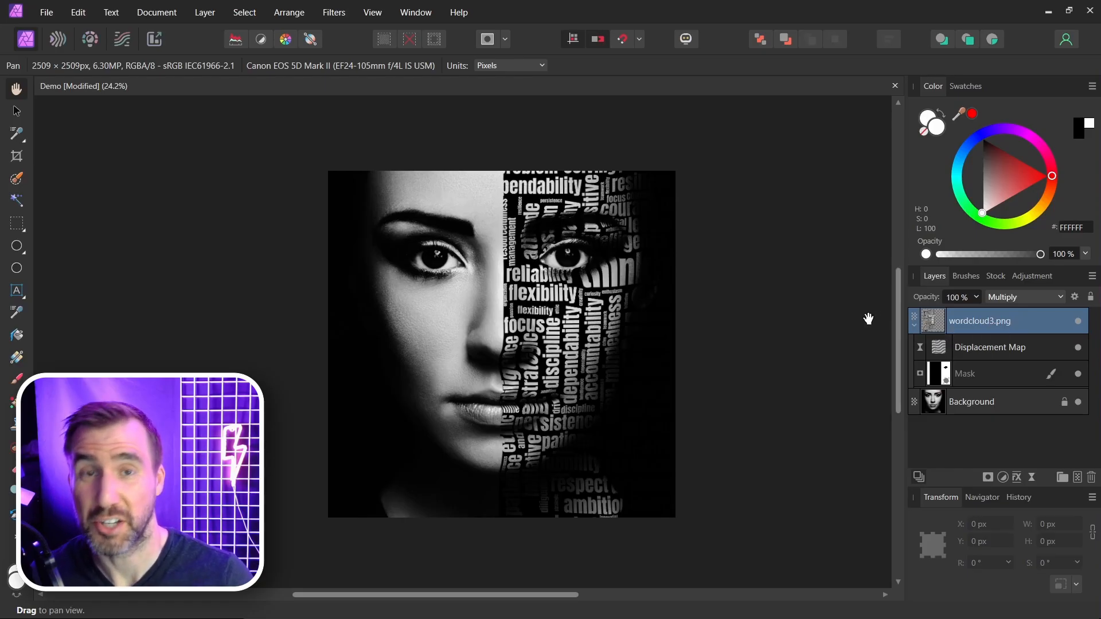
# Lower the wordcloud3.png layer's opacity to 85%
pyautogui.hotkey('ctrl', '+')
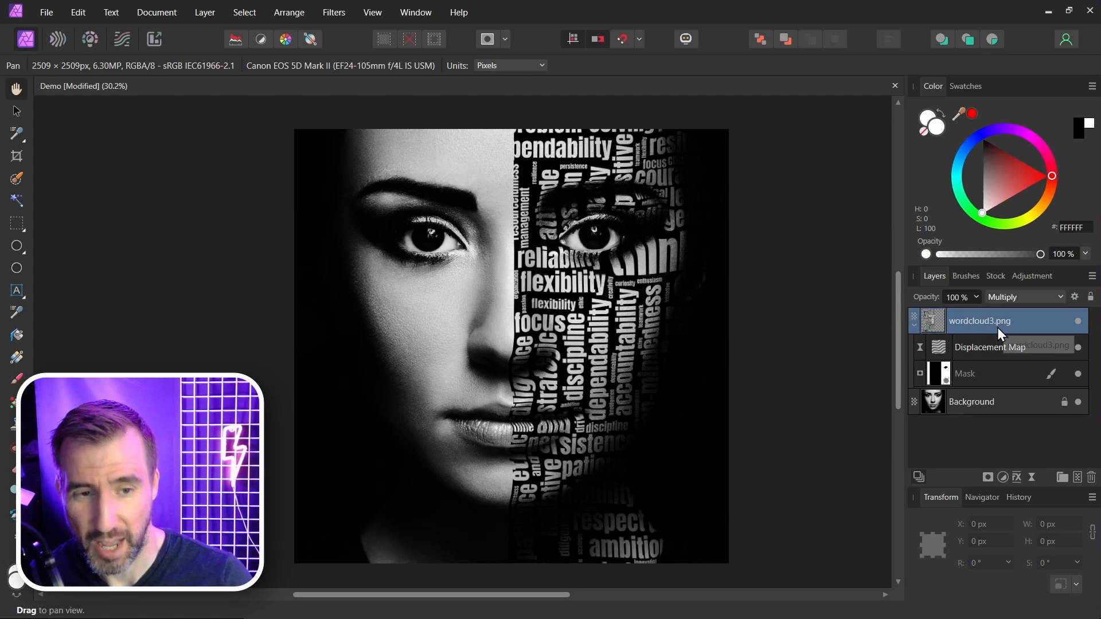
pyautogui.click(977, 297)
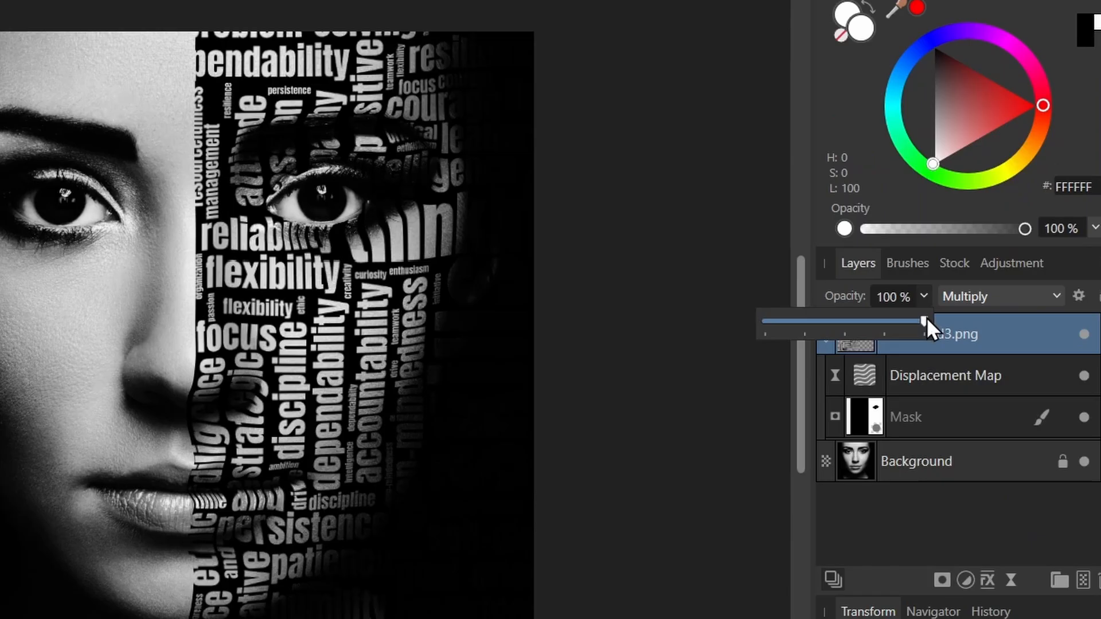
pyautogui.moveTo(926, 319); pyautogui.dragTo(903, 320)
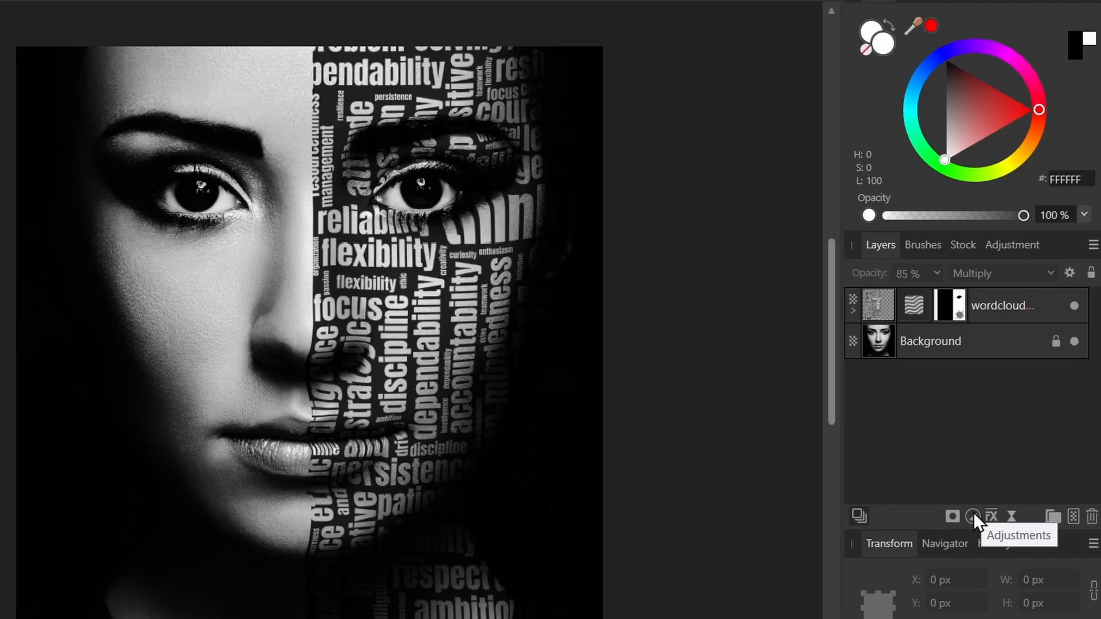
# Add a White Balance adjustment over the whole image and shift it slightly toward a cooler, bluish tone
pyautogui.click(1003, 477)
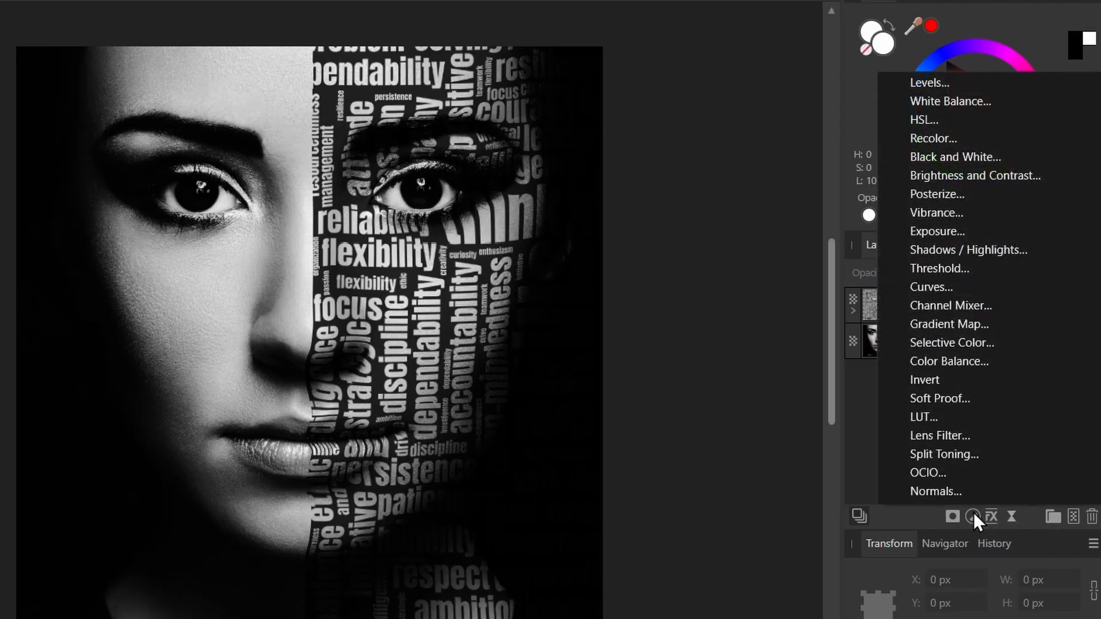
pyautogui.click(948, 103)
pyautogui.moveTo(559, 526); pyautogui.dragTo(549, 525)
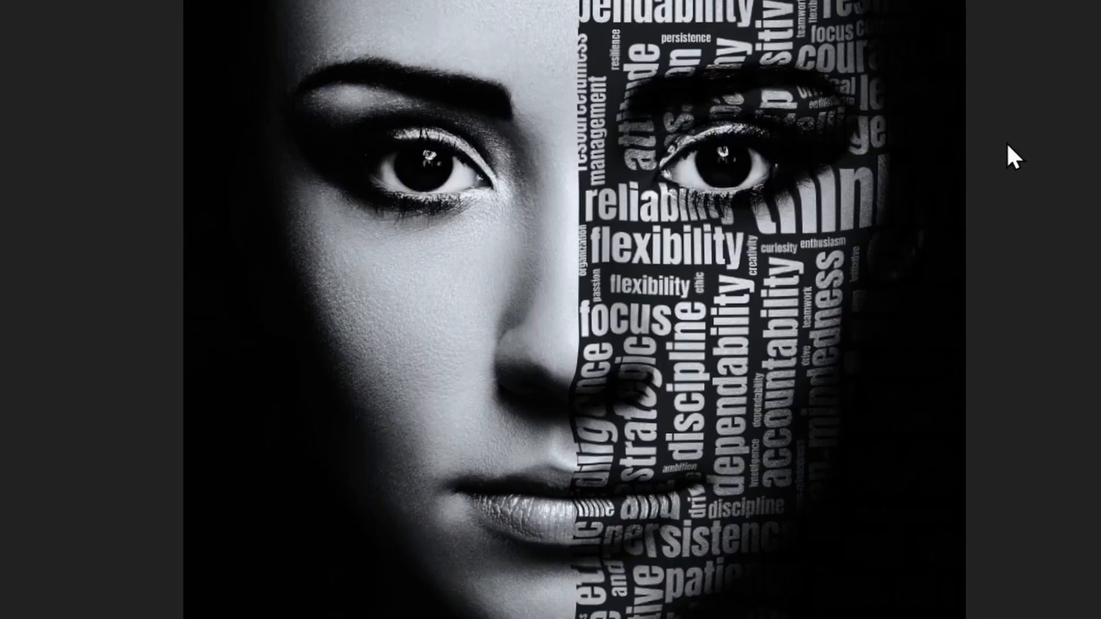